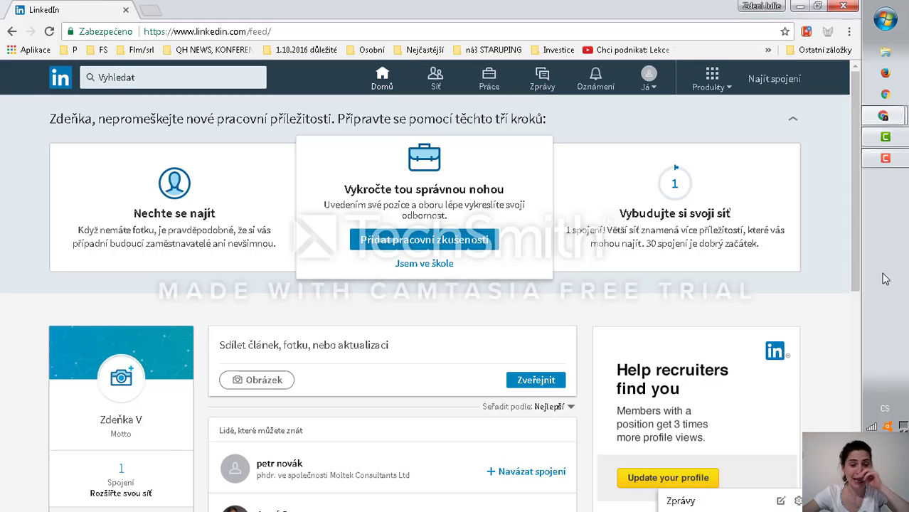
# Step: Open the own profile, upload the "palm panorama" image as the background photo, shift it slightly within the frame and save it
pyautogui.click(649, 84)
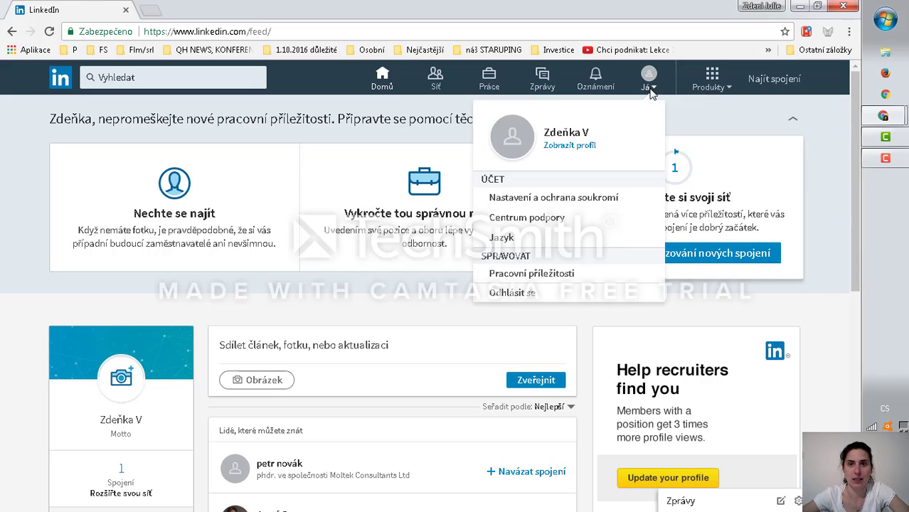
pyautogui.click(570, 151)
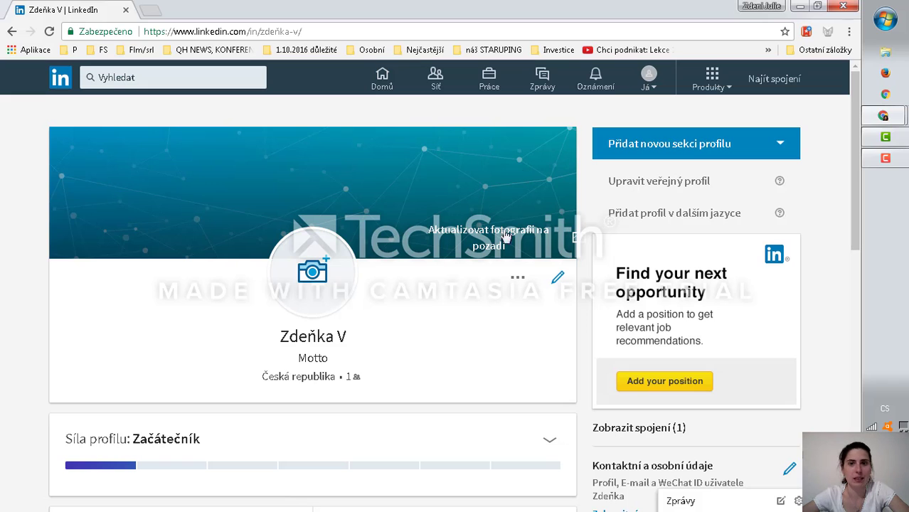
pyautogui.click(568, 244)
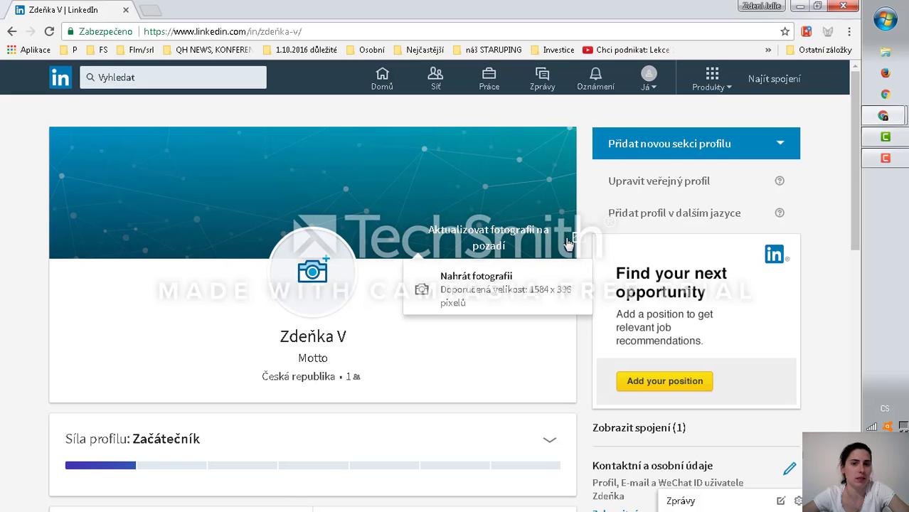
pyautogui.click(496, 285)
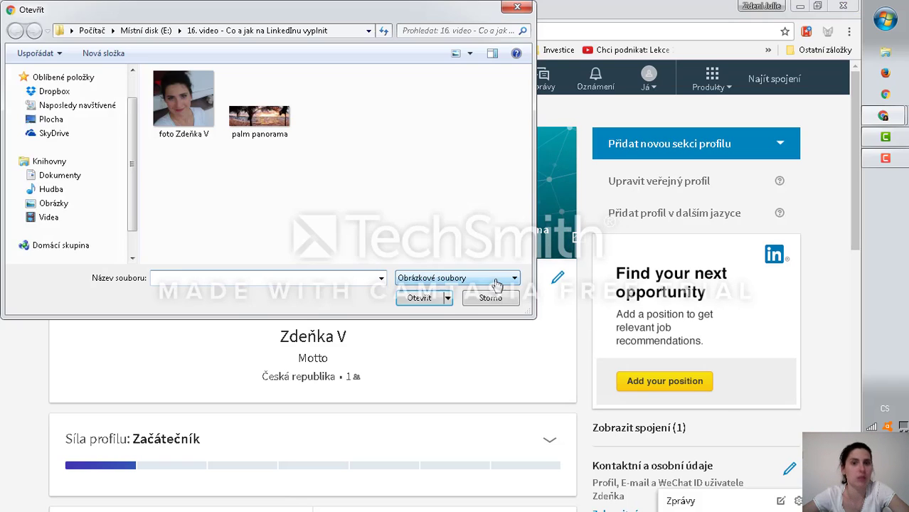
pyautogui.click(272, 138)
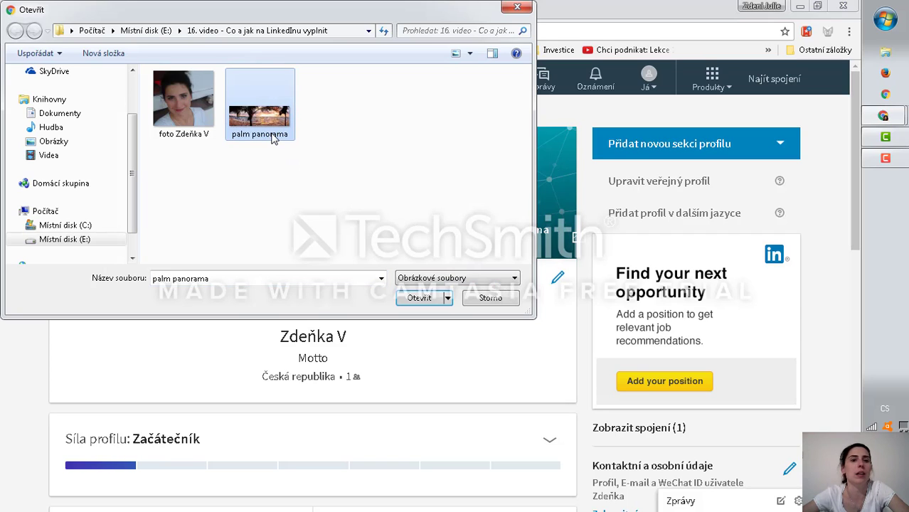
pyautogui.click(427, 299)
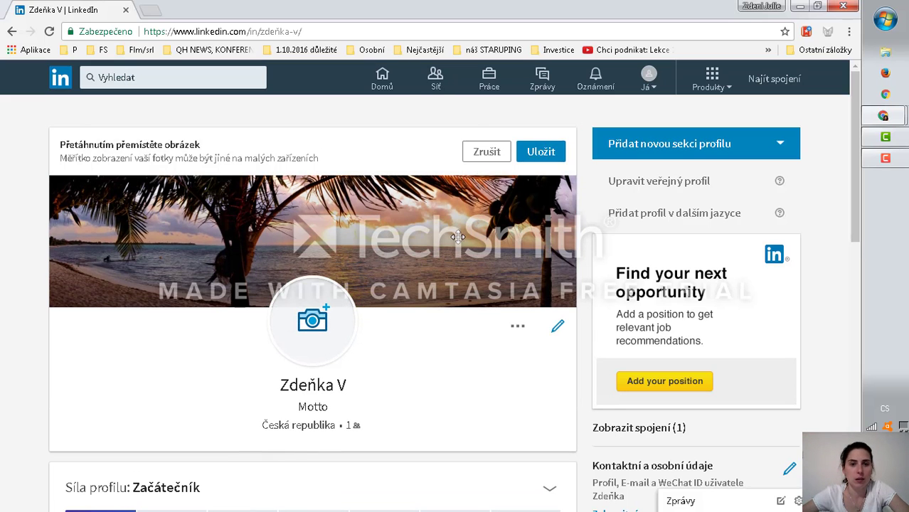
pyautogui.moveTo(401, 234)
pyautogui.mouseDown()
pyautogui.moveTo(406, 210)
pyautogui.moveTo(409, 239)
pyautogui.mouseUp()
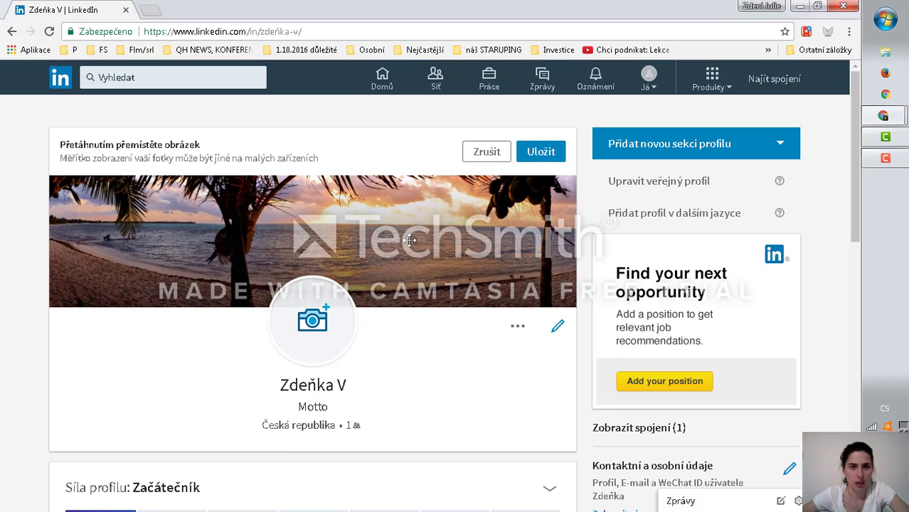
pyautogui.click(542, 153)
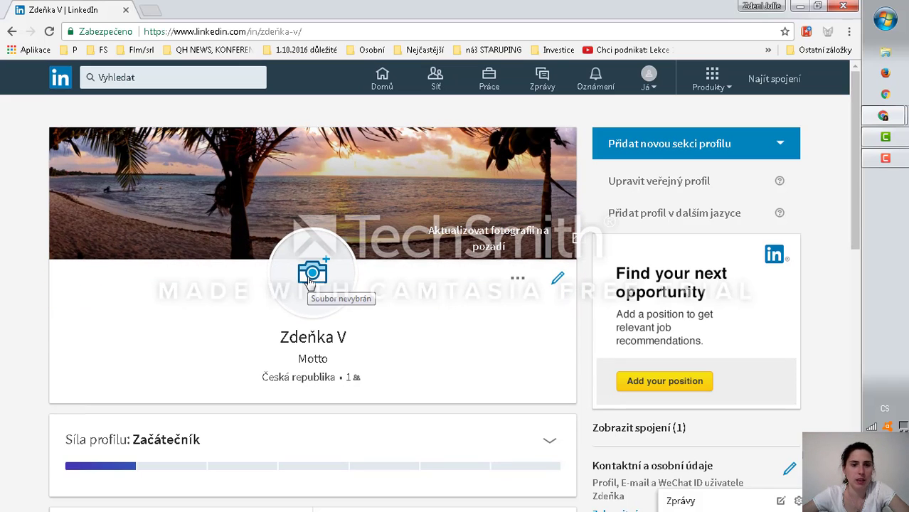
# Step: Upload the portrait photo from the video folder as the profile picture and apply it with the default crop
pyautogui.click(311, 277)
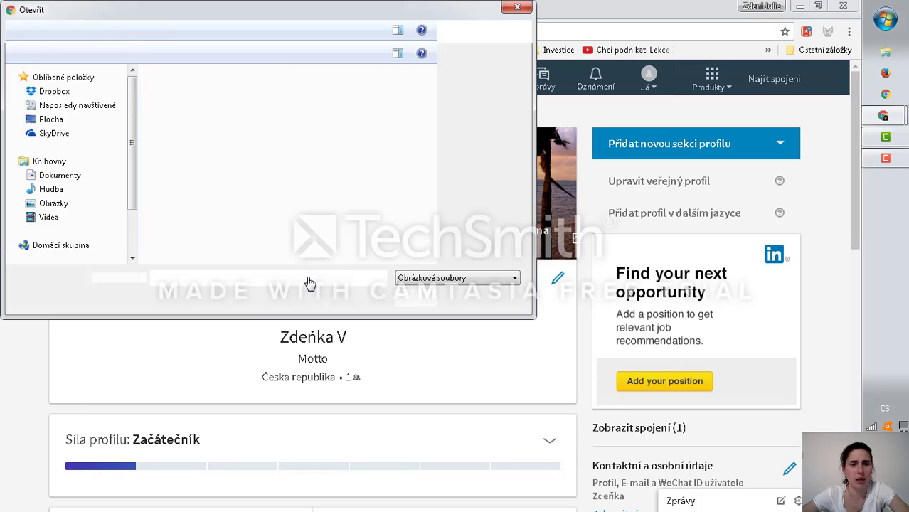
pyautogui.click(199, 138)
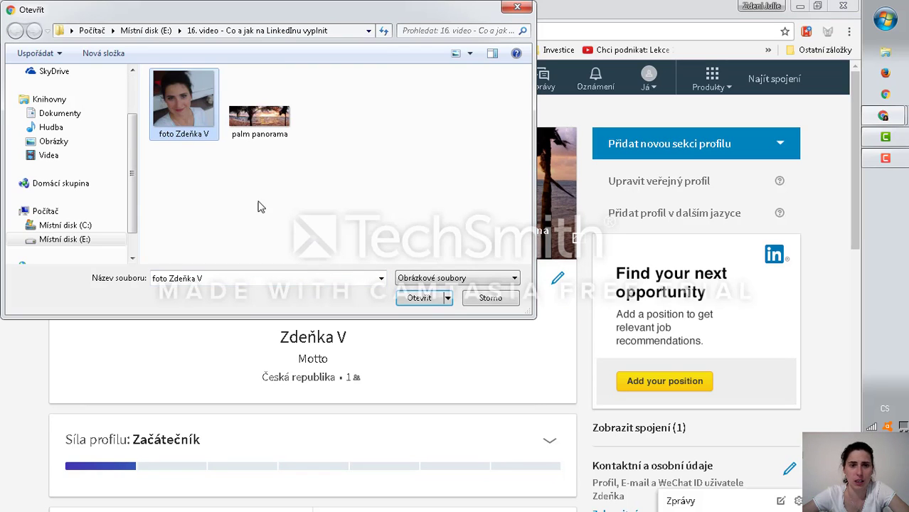
pyautogui.click(426, 299)
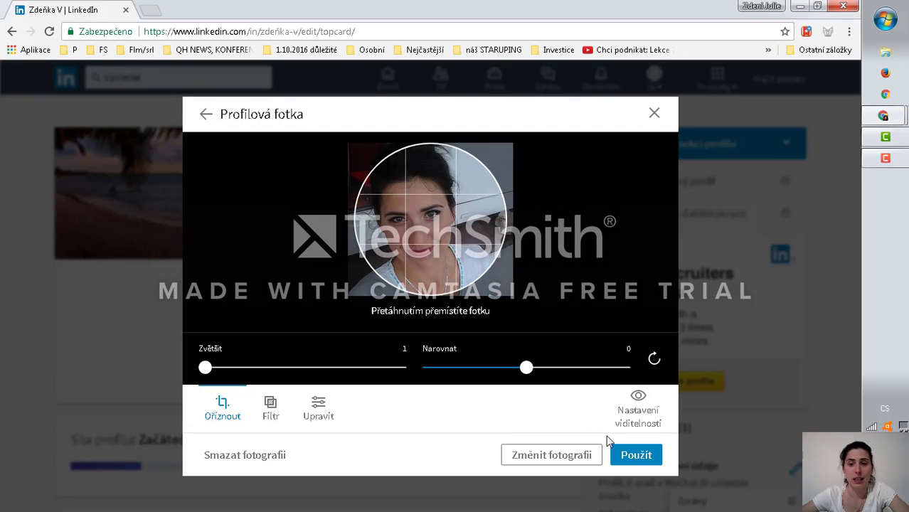
pyautogui.click(630, 459)
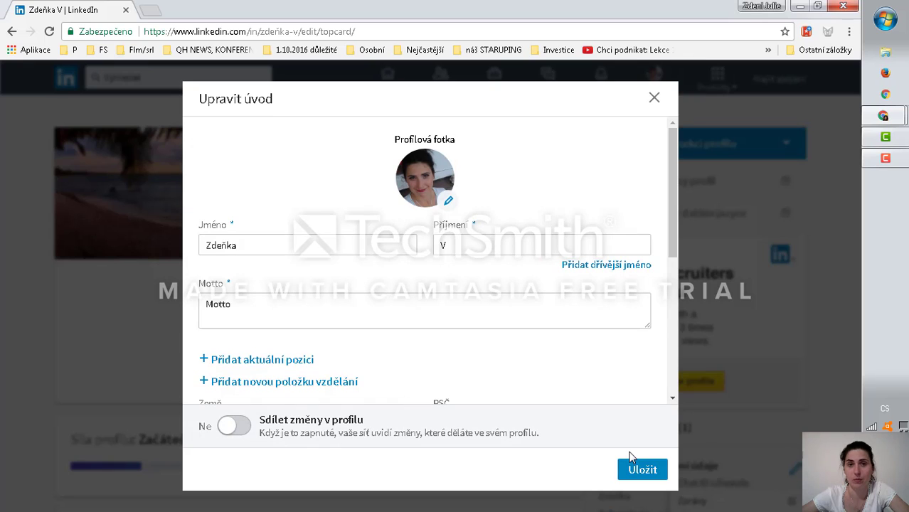
# Step: Replace the profile motto with "Organizátorka akcí. Detektiv v genealogii."
pyautogui.click(555, 312)
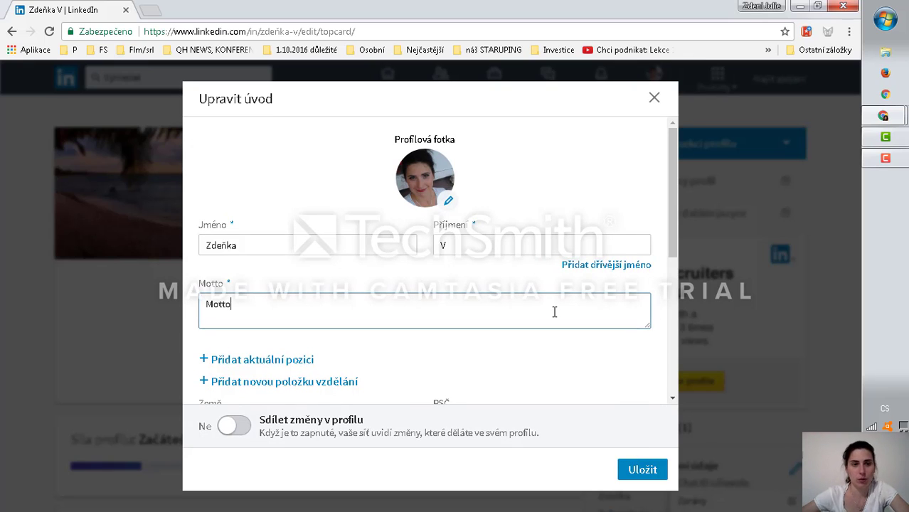
pyautogui.press('BackSpace')
pyautogui.press('BackSpace')
pyautogui.press('BackSpace')
pyautogui.press('BackSpace')
pyautogui.press('BackSpace')
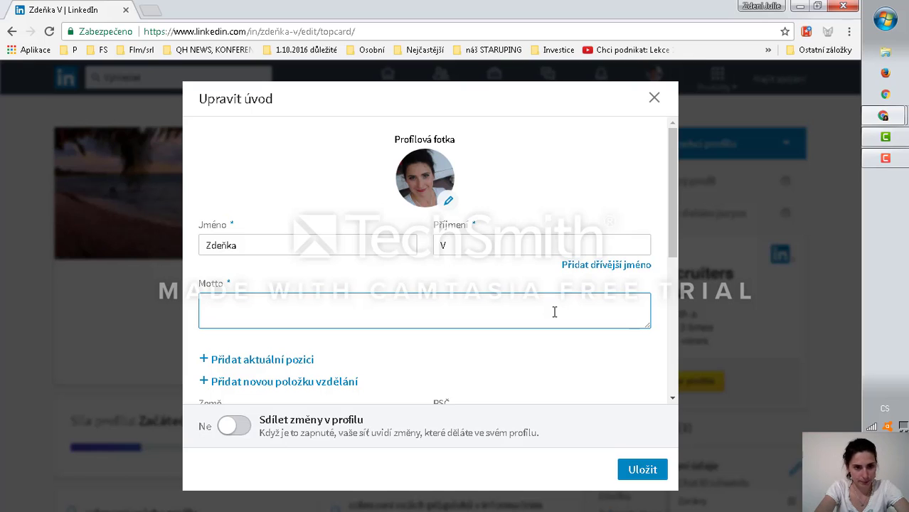
pyautogui.write('Ora')
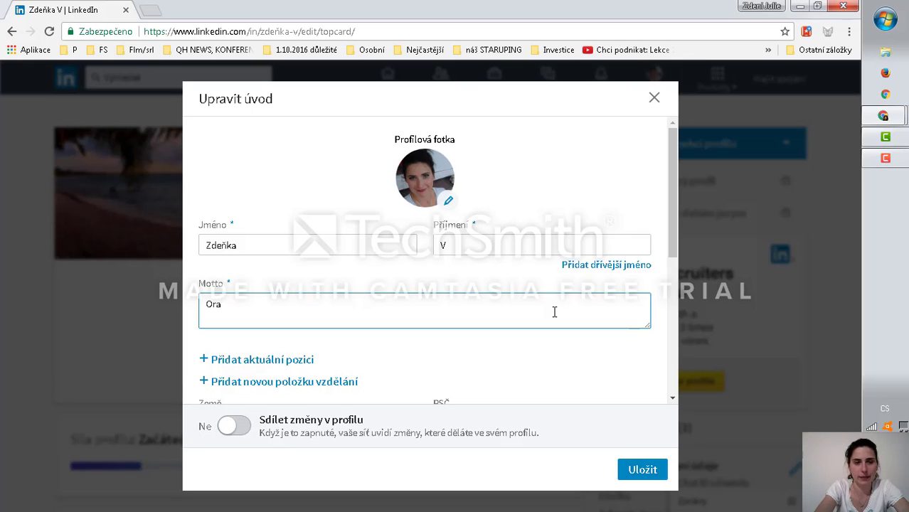
pyautogui.write('g')
pyautogui.press('BackSpace')
pyautogui.press('BackSpace')
pyautogui.write('ga')
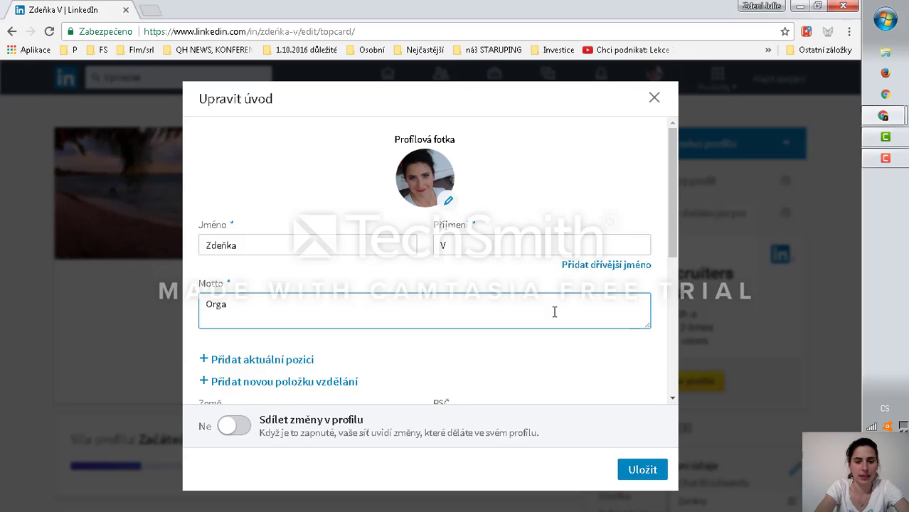
pyautogui.write('nizátorka akcí')
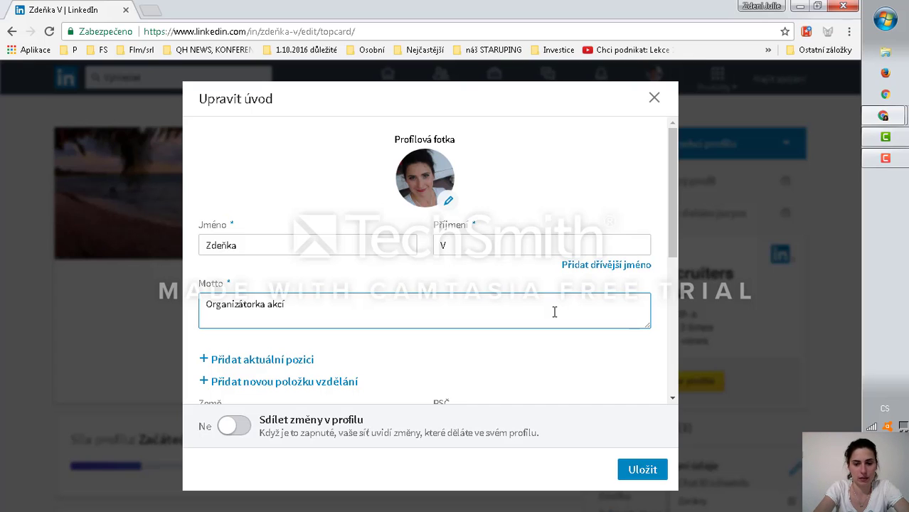
pyautogui.write('. Detektiv')
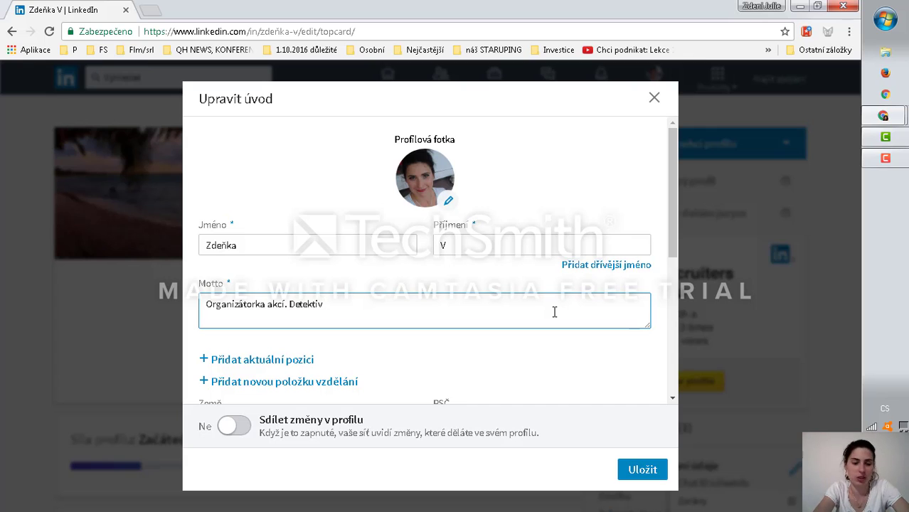
pyautogui.write(' v')
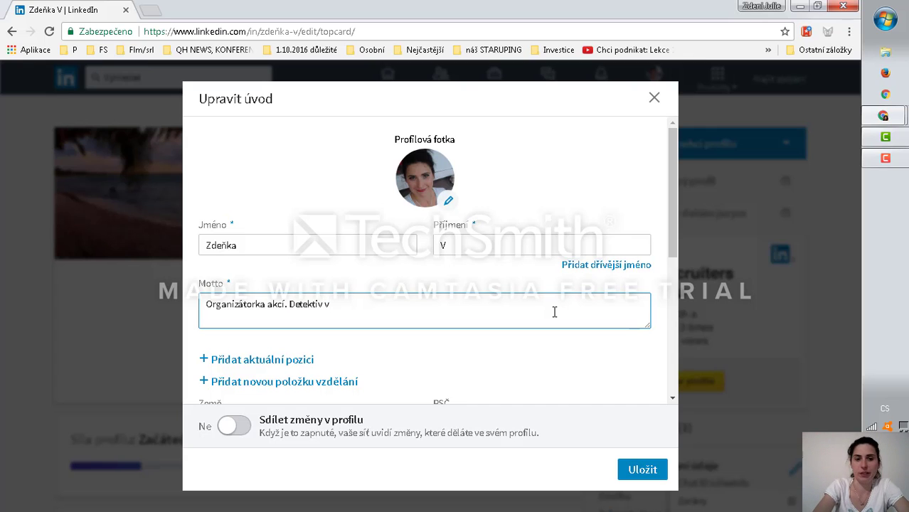
pyautogui.write(' gena')
pyautogui.press('BackSpace')
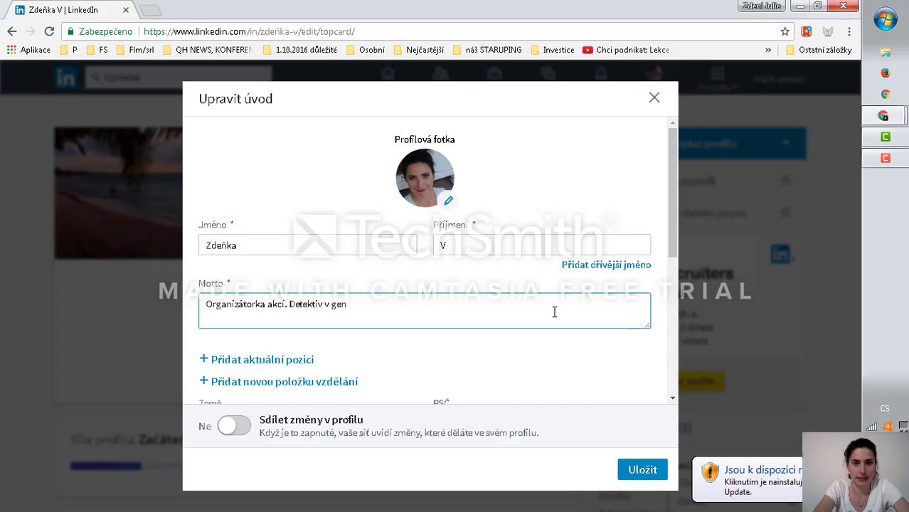
pyautogui.write('ealo')
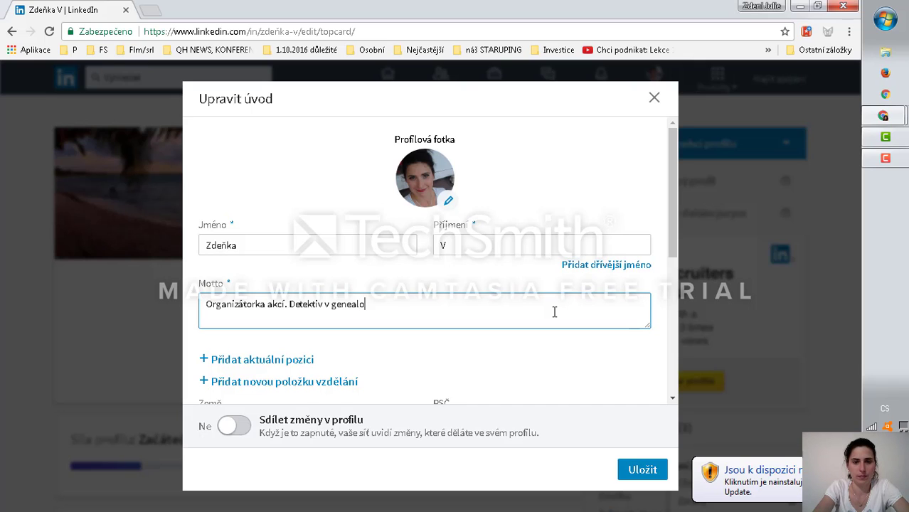
pyautogui.write('gii')
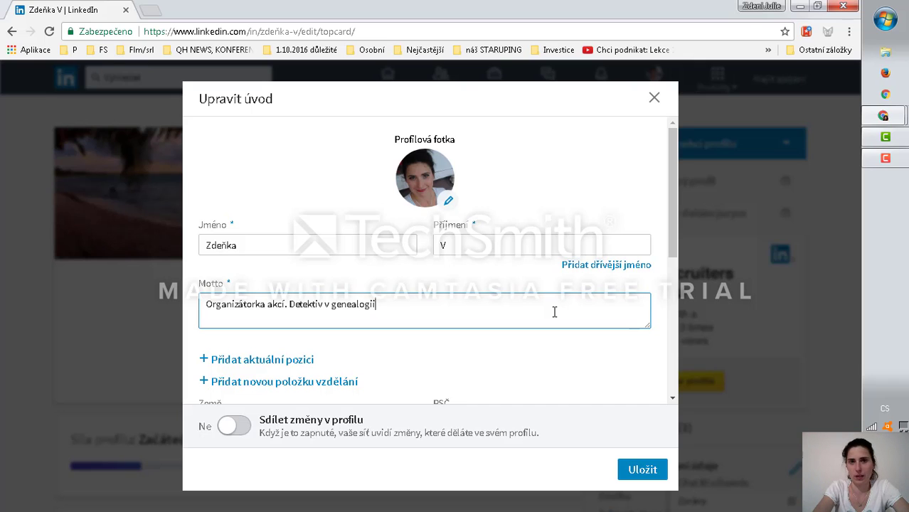
pyautogui.write('.')
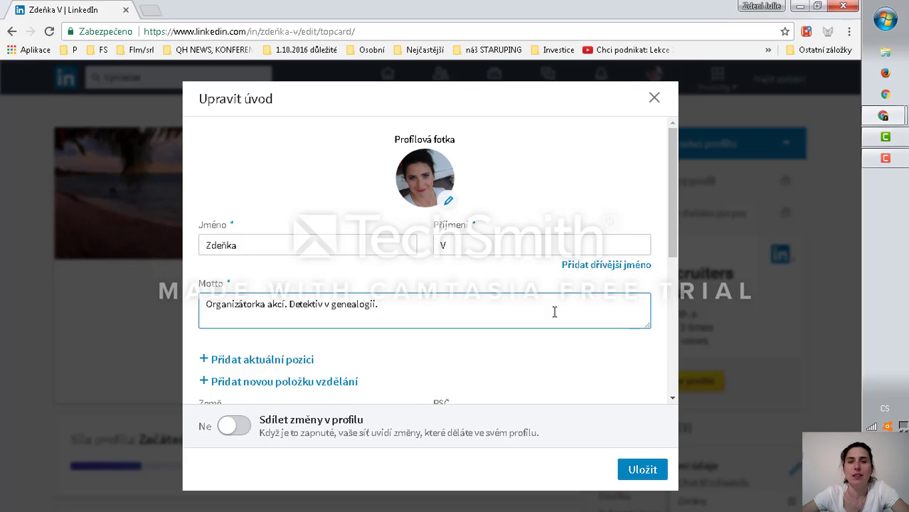
# Step: Enter the summary "krátký, výstižný souhrn, čemu se věnuješ; co tě charakterizuje" and save the profile intro
pyautogui.scroll(-4, 554, 312)
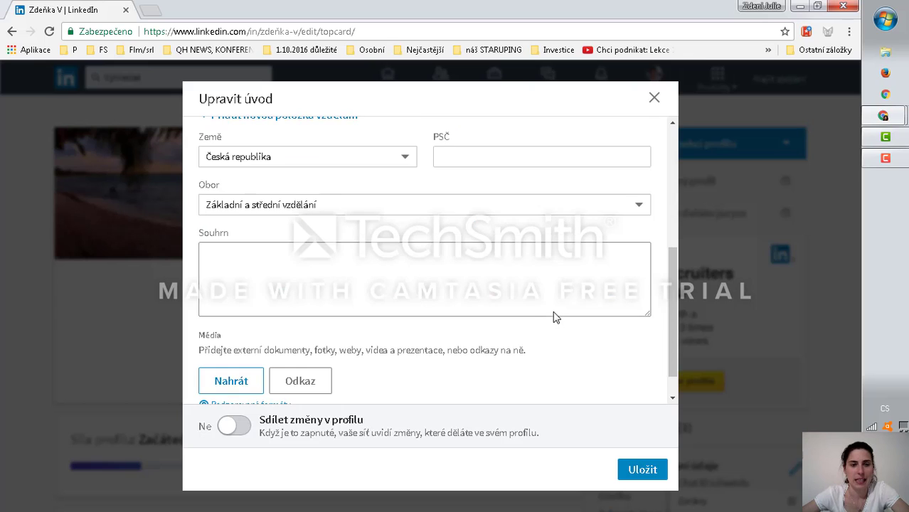
pyautogui.click(442, 276)
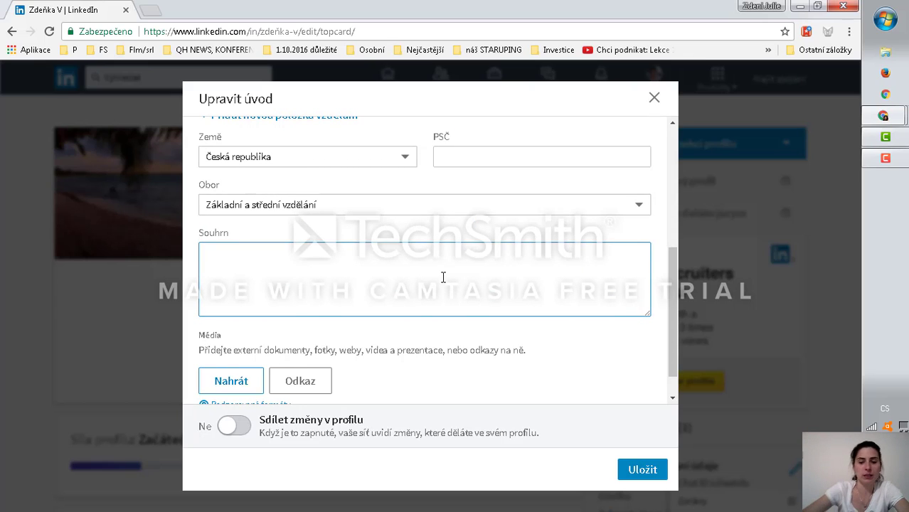
pyautogui.write('kr')
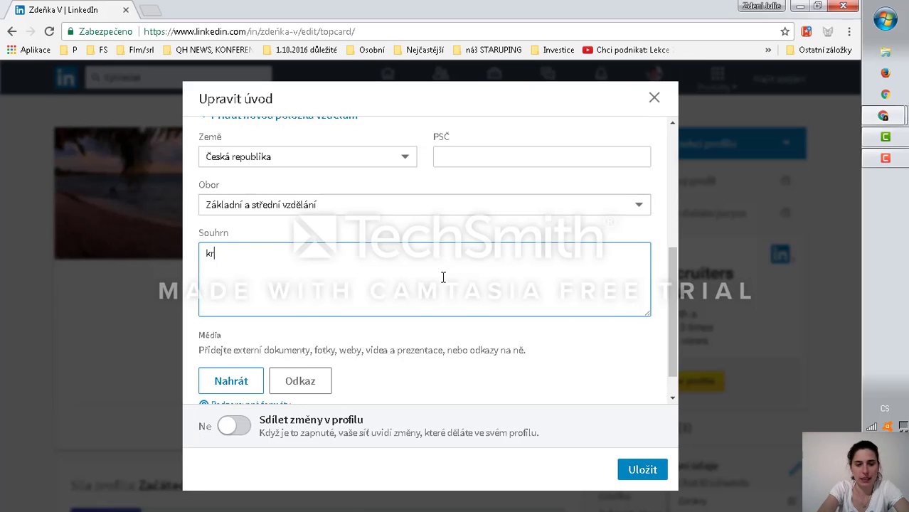
pyautogui.write('átký')
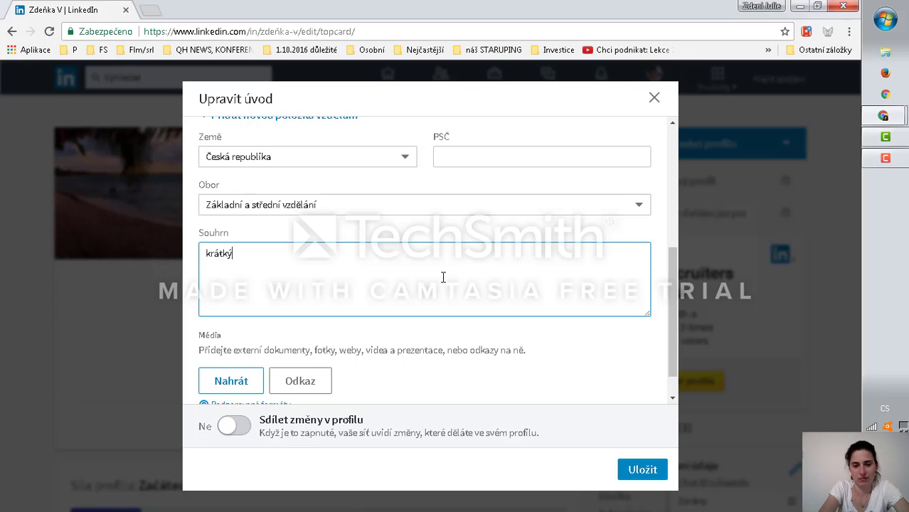
pyautogui.write(', výstižn')
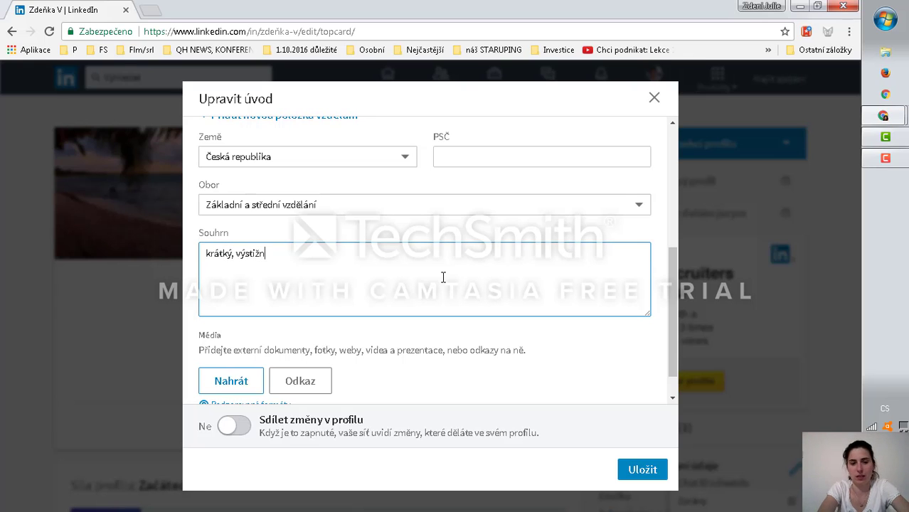
pyautogui.write('ý souhrn')
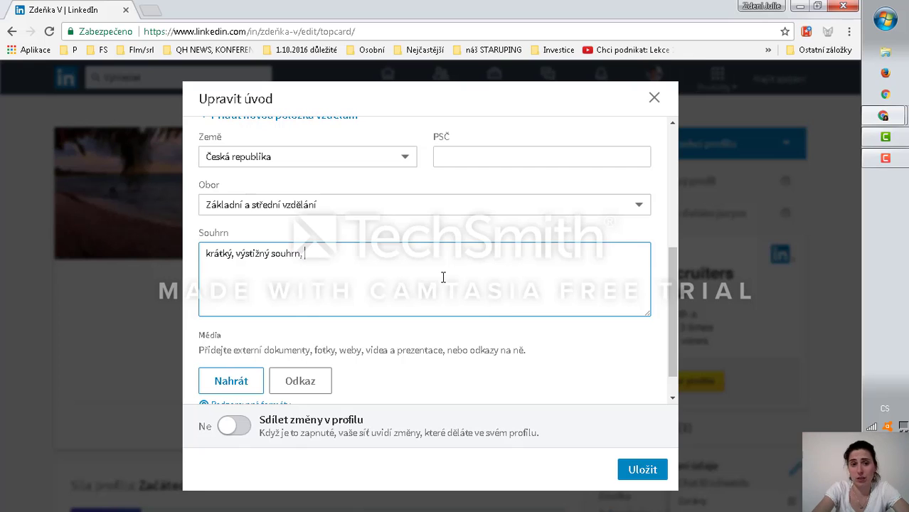
pyautogui.write(', čemu se n')
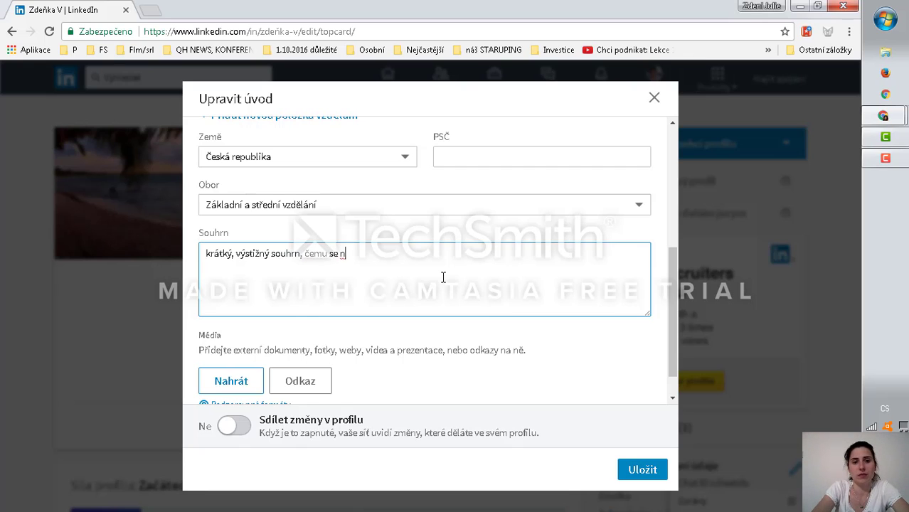
pyautogui.press('BackSpace')
pyautogui.write('věnuješ')
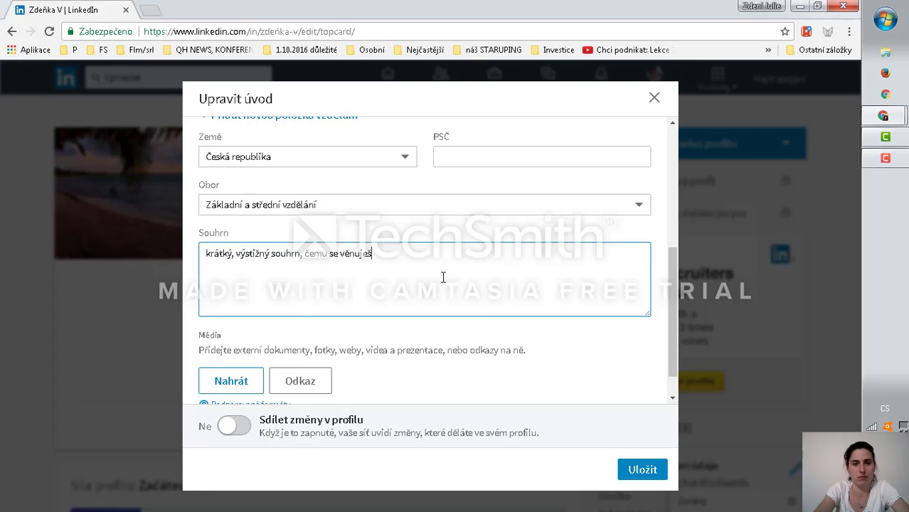
pyautogui.write(', co tě')
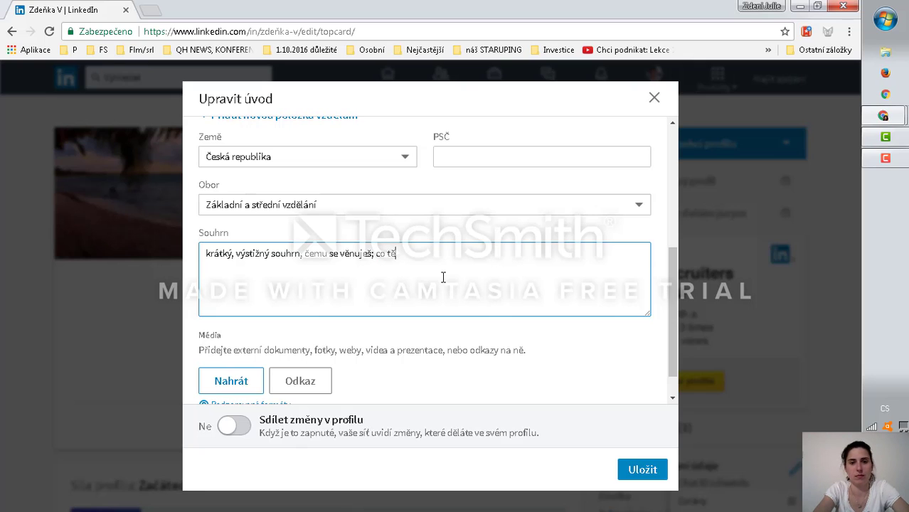
pyautogui.write(' chara')
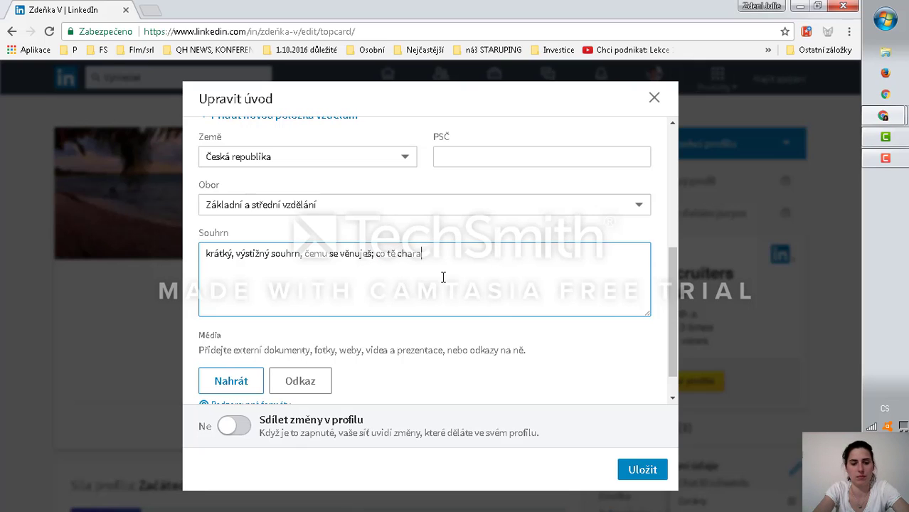
pyautogui.write('kterizuje')
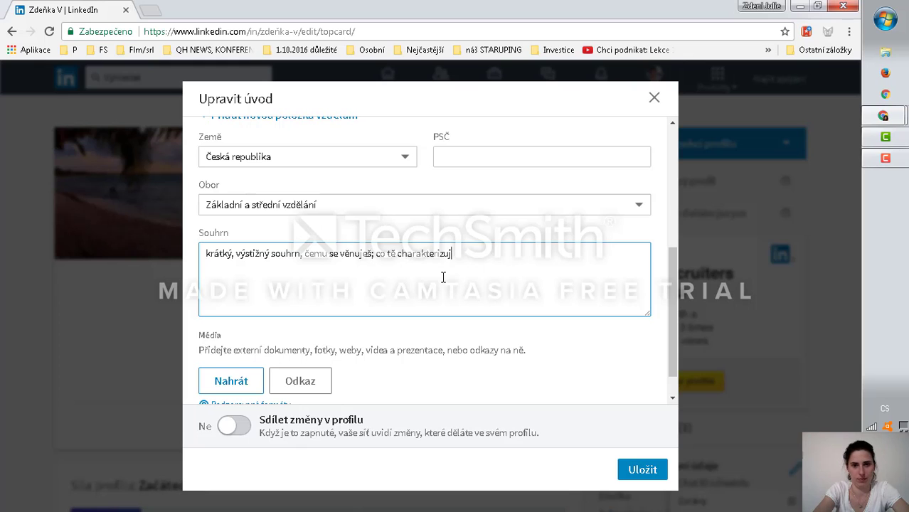
pyautogui.click(642, 471)
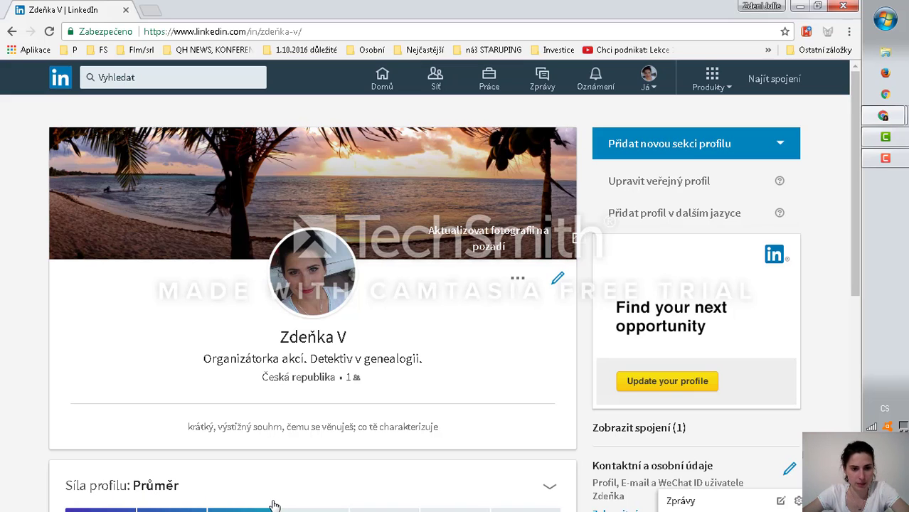
# Step: Review the completed and missing steps listed for the profile strength meter
pyautogui.scroll(-1, 289, 497)
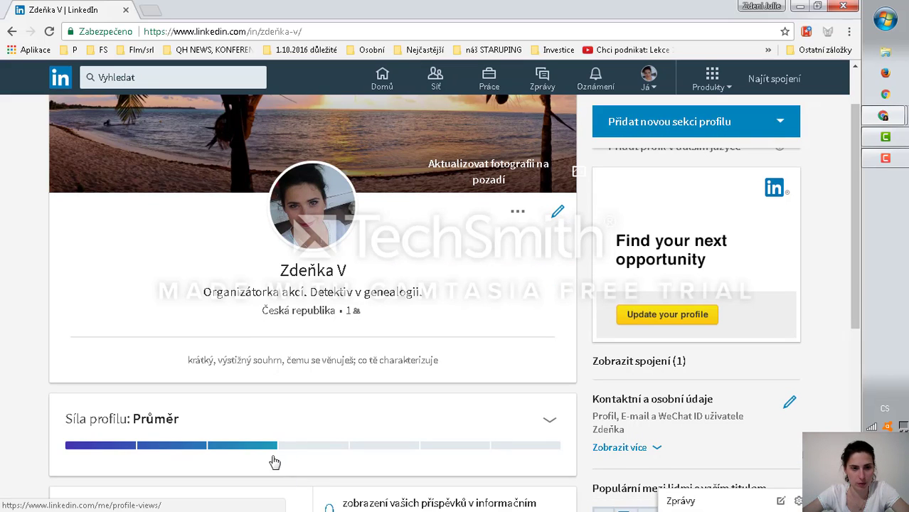
pyautogui.moveTo(276, 453)
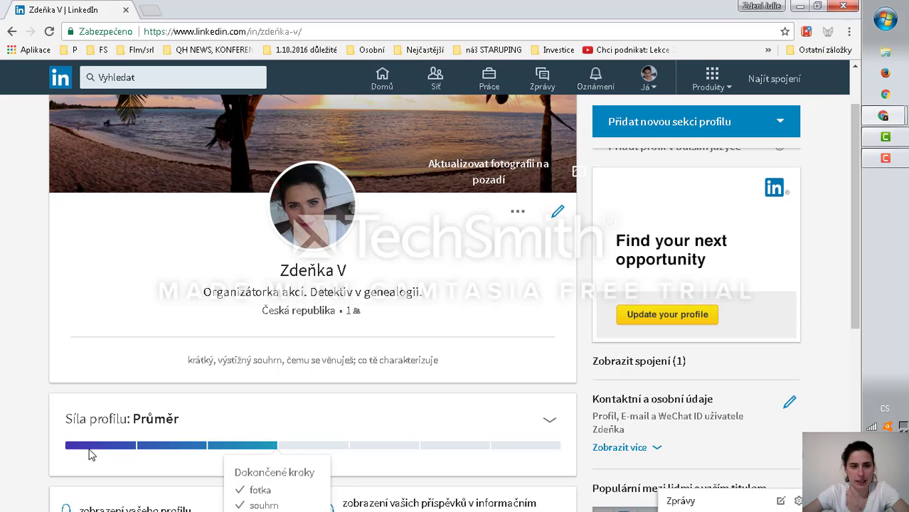
pyautogui.scroll(-1, 284, 447)
pyautogui.scroll(-2, 284, 447)
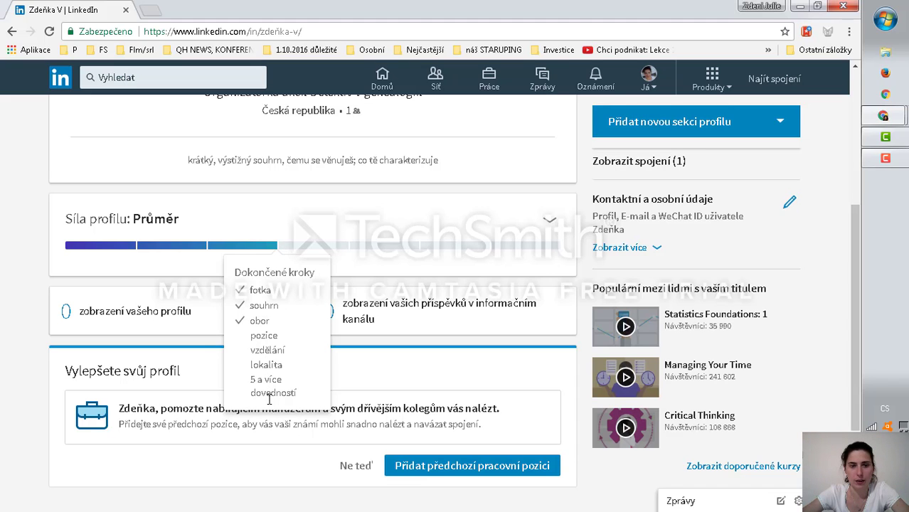
pyautogui.scroll(4, 269, 400)
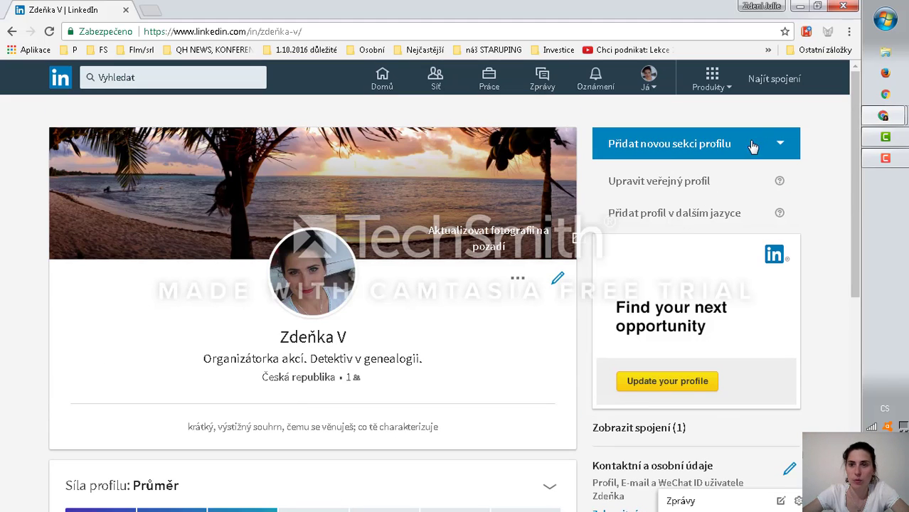
# Step: Add a new education entry to the profile and enter "Gymnázium Arabská, Praha 6" as the school
pyautogui.click(787, 149)
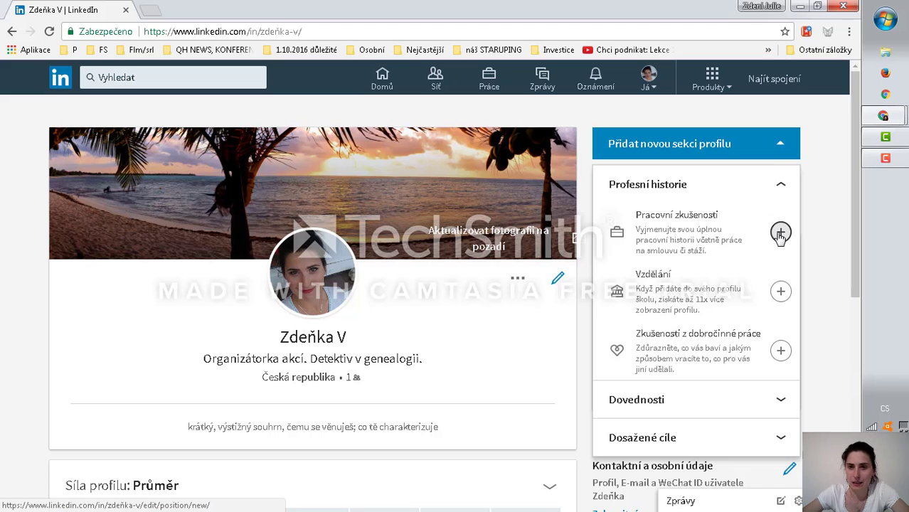
pyautogui.click(781, 292)
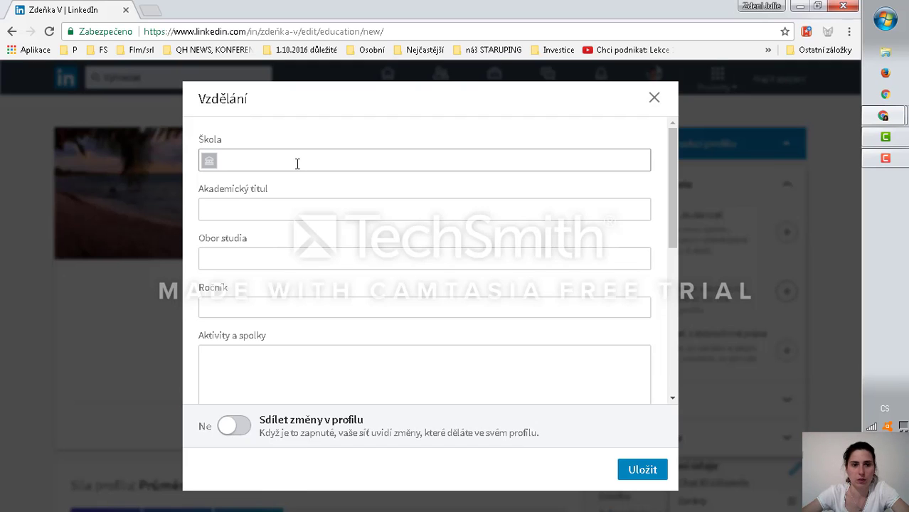
pyautogui.click(297, 164)
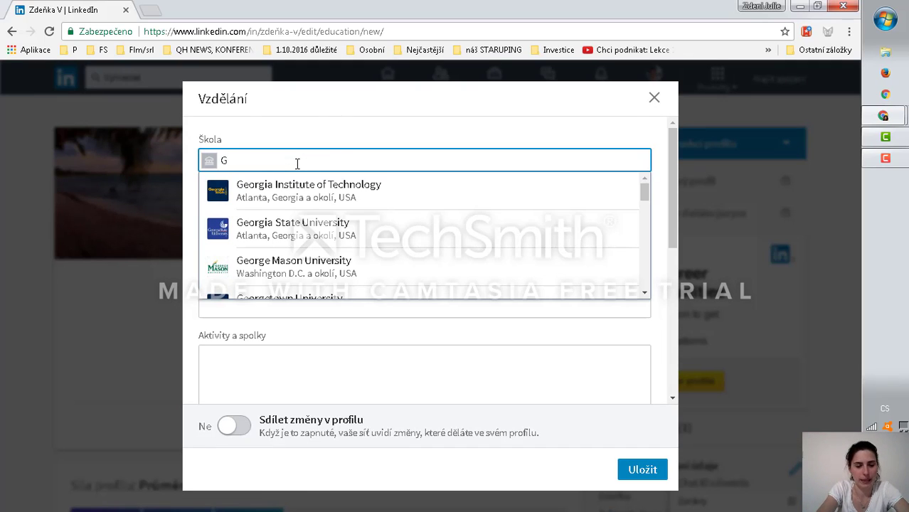
pyautogui.write('ymná')
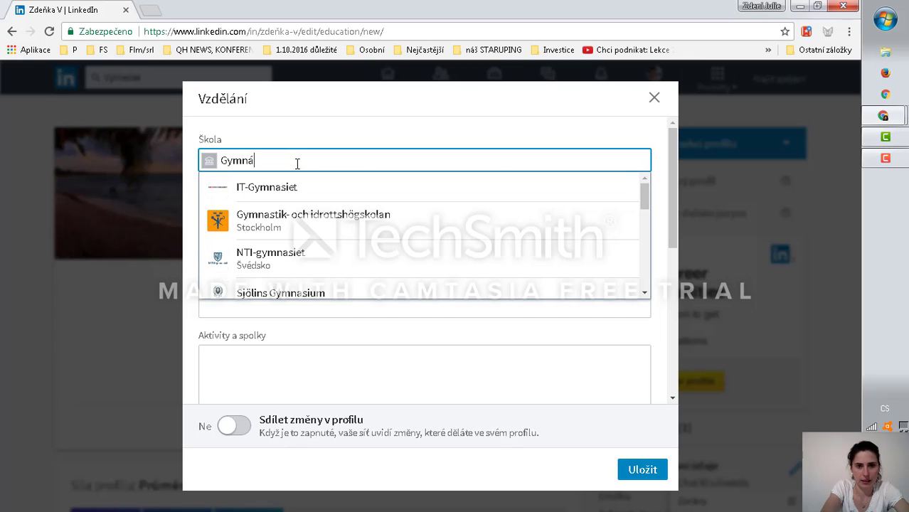
pyautogui.write('zium')
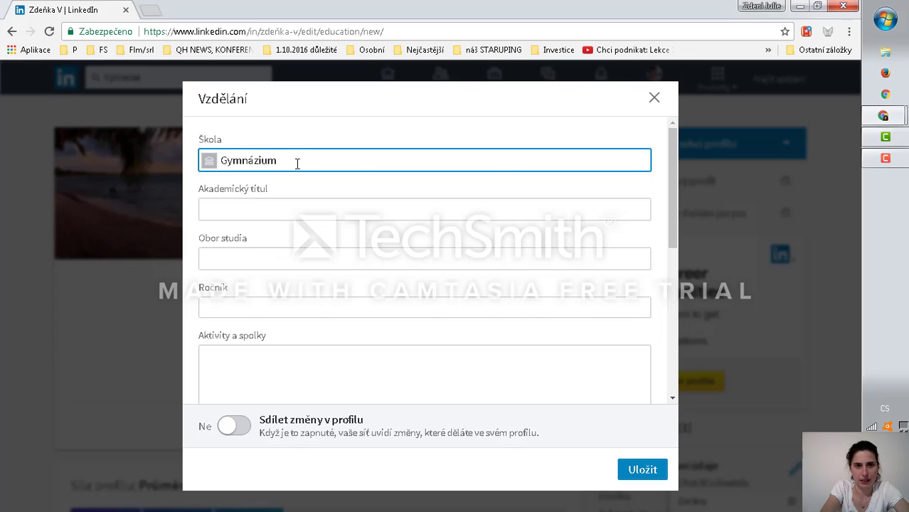
pyautogui.write(' Arabsk')
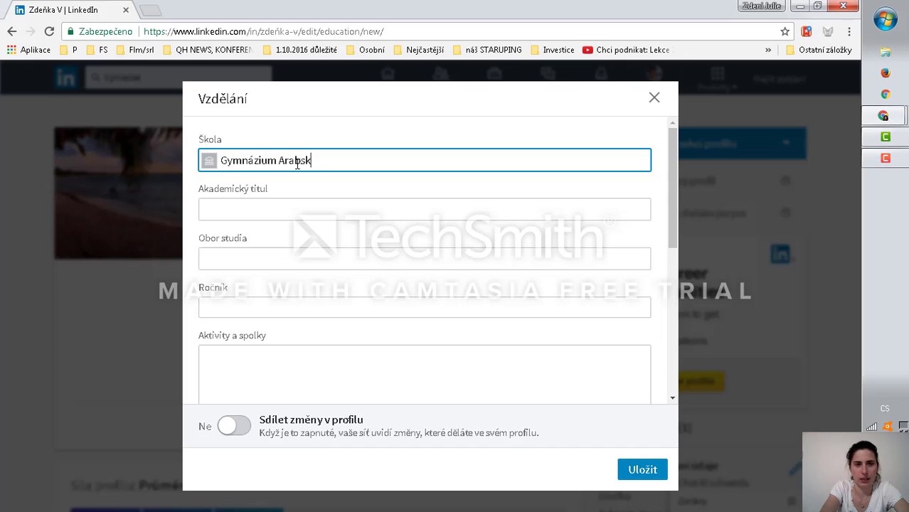
pyautogui.write('á, Praz')
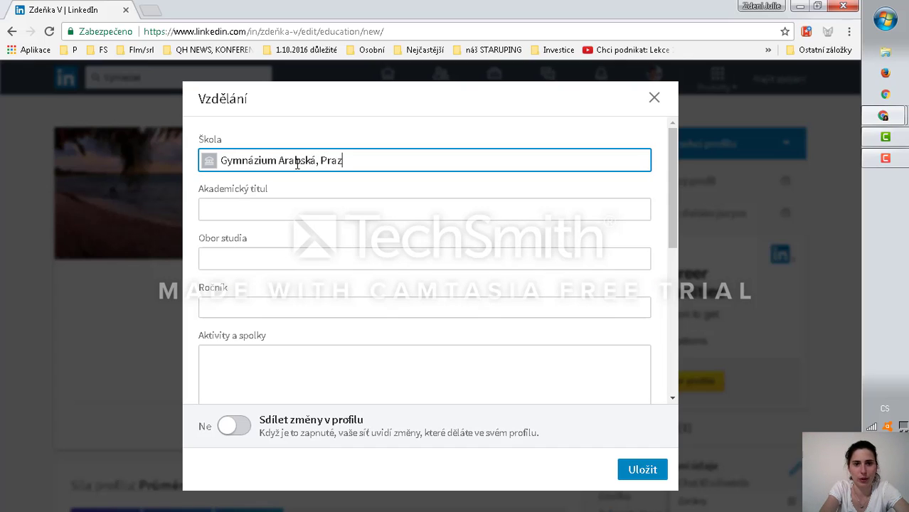
pyautogui.press('BackSpace')
pyautogui.write('h')
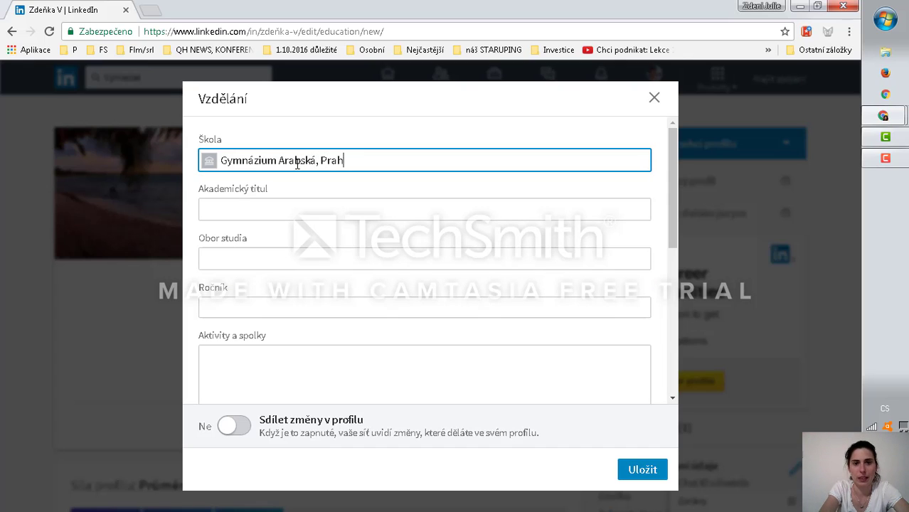
pyautogui.write('a 6')
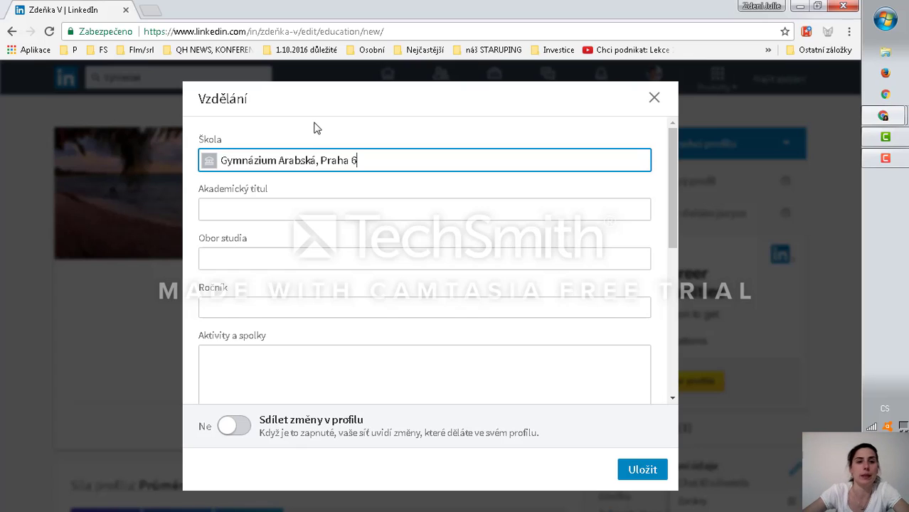
# Step: Leave the academic title empty, choose "Přírodní vědy" as the field of study and set the grade to "3."
pyautogui.click(311, 207)
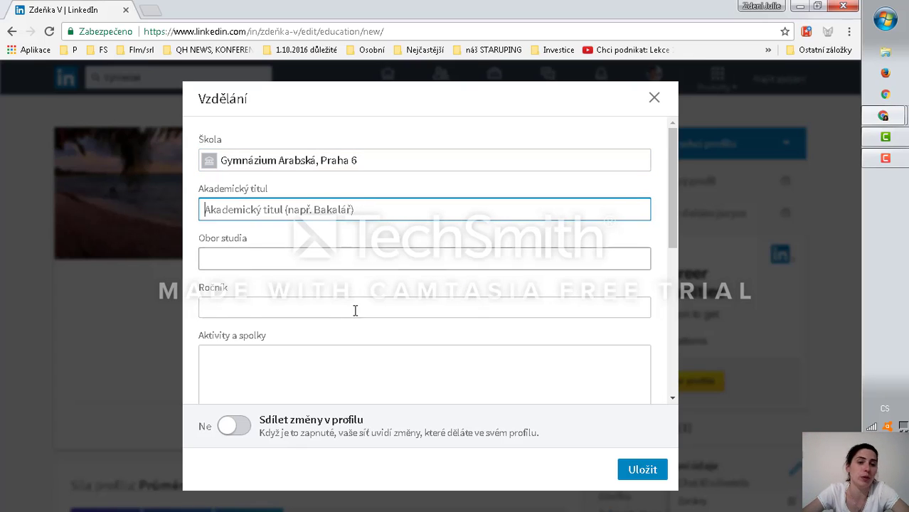
pyautogui.click(379, 259)
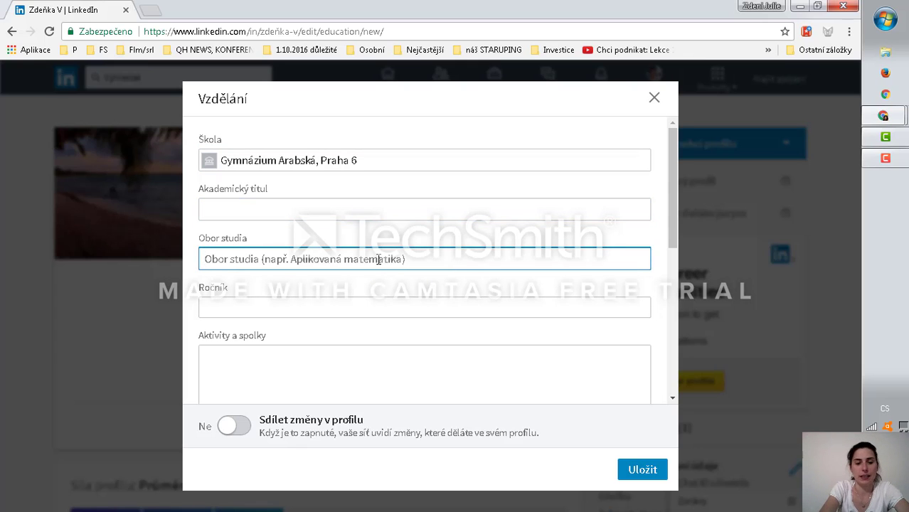
pyautogui.write('Pří')
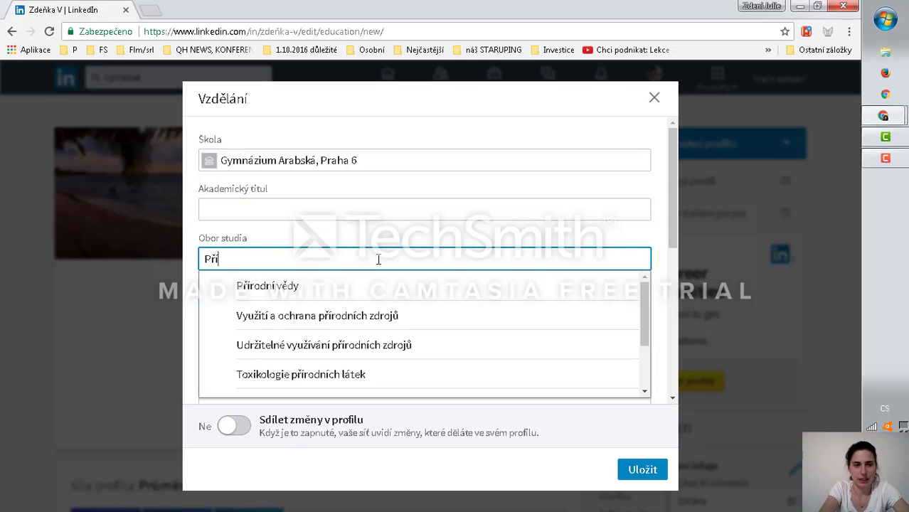
pyautogui.click(385, 286)
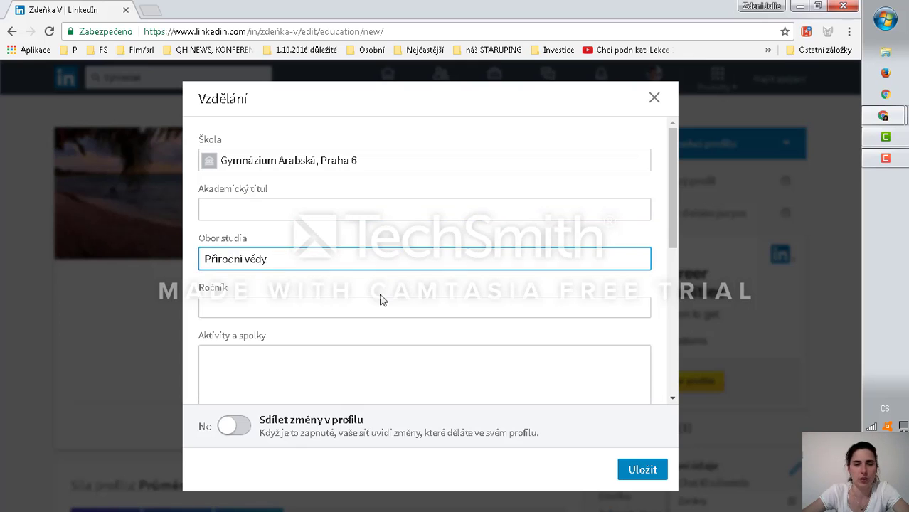
pyautogui.click(350, 306)
pyautogui.write('3.')
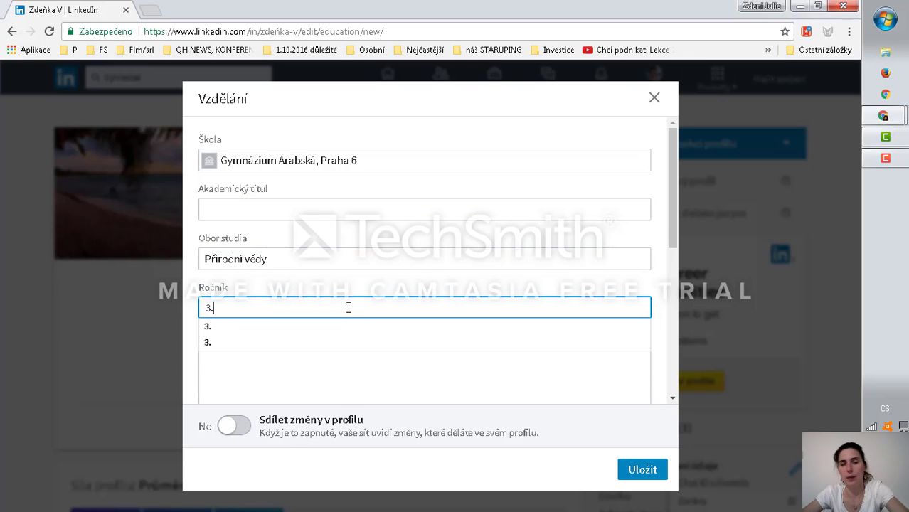
pyautogui.click(288, 328)
# Step: Enter "debatní kroužek" under the activities and societies of the education entry
pyautogui.click(290, 359)
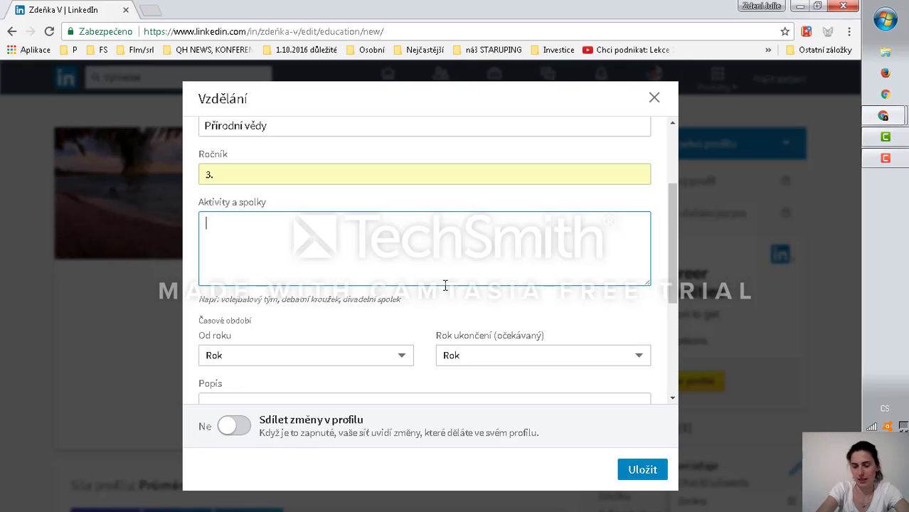
pyautogui.write('de')
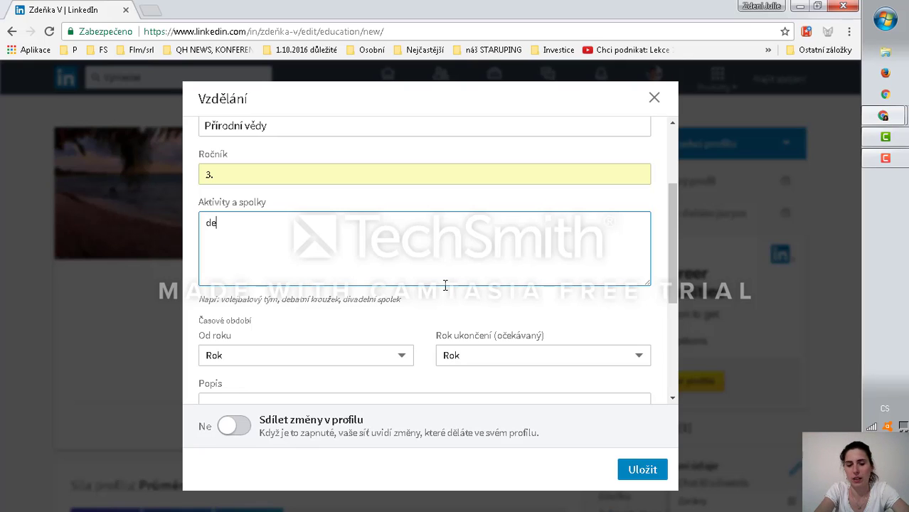
pyautogui.write('batní kroužke')
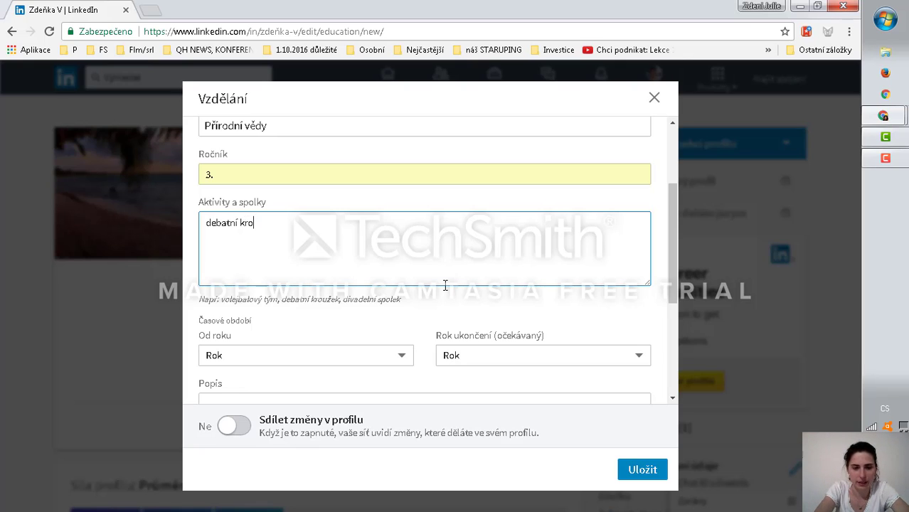
pyautogui.press('BackSpace')
pyautogui.press('BackSpace')
pyautogui.write('ek')
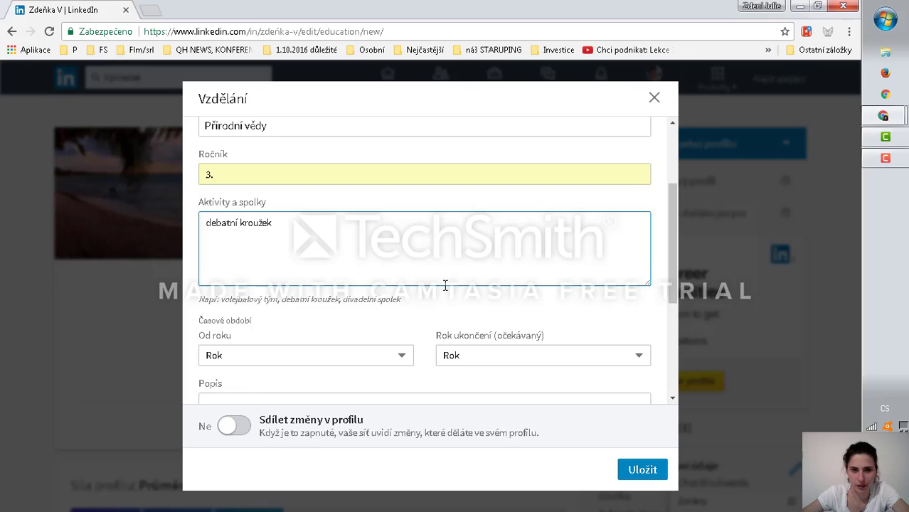
# Step: Set the study period from 2014 to 2018, leave the description empty and save the education entry
pyautogui.scroll(-1, 445, 285)
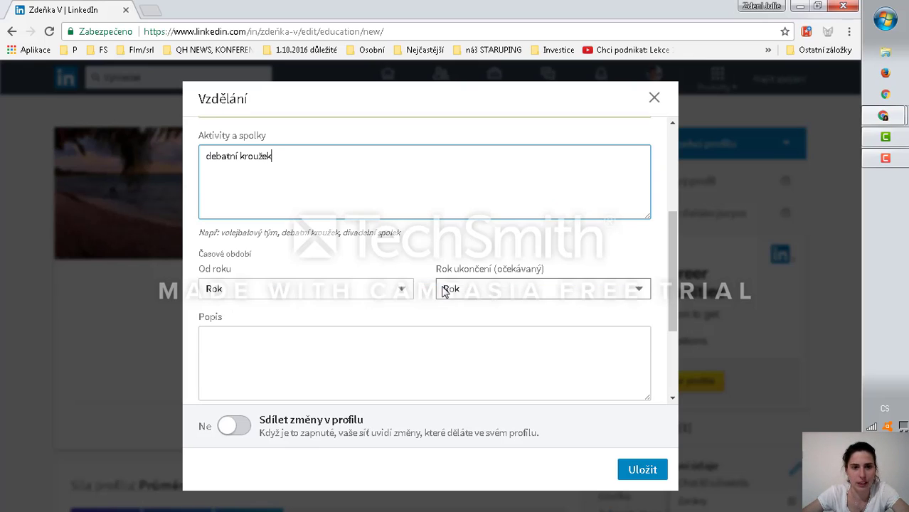
pyautogui.click(353, 294)
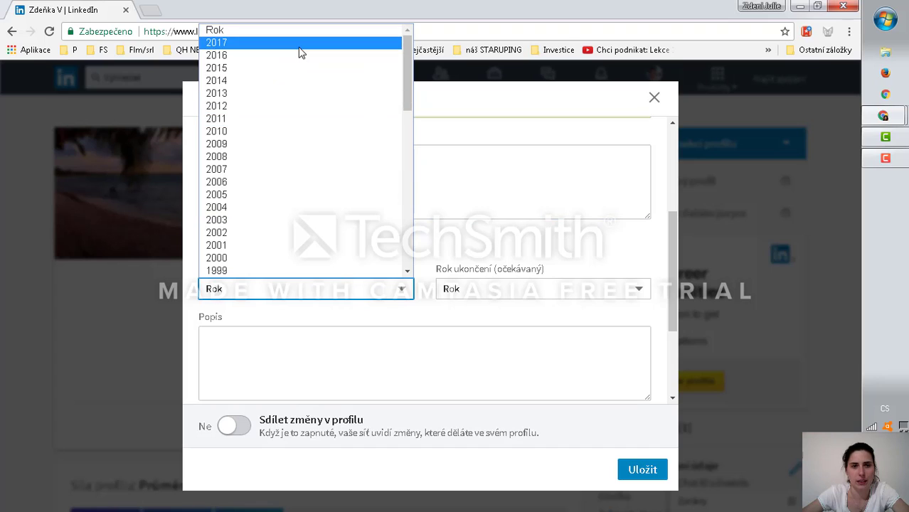
pyautogui.click(293, 82)
pyautogui.click(459, 294)
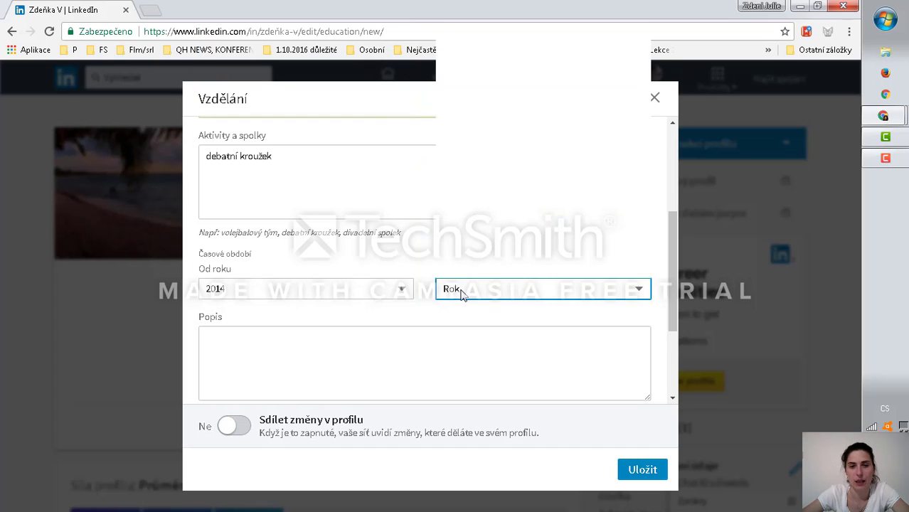
pyautogui.click(466, 119)
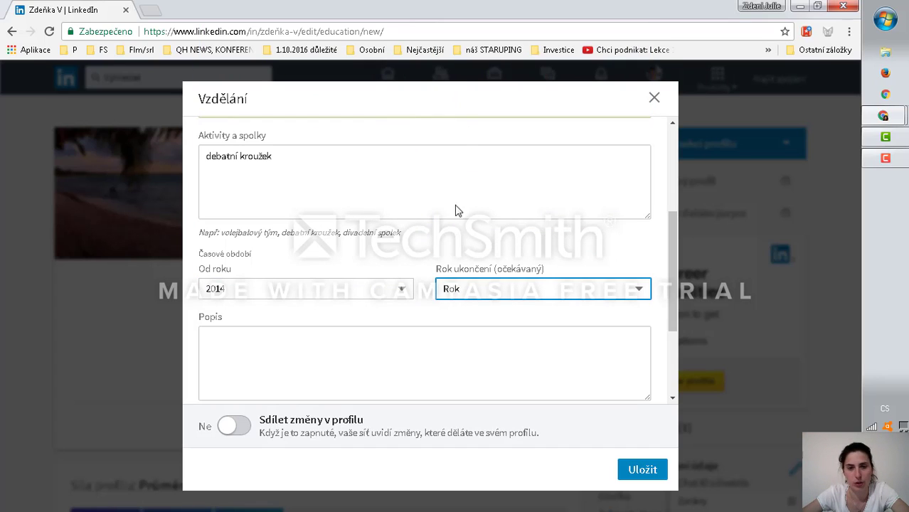
pyautogui.scroll(-2, 406, 367)
pyautogui.click(406, 257)
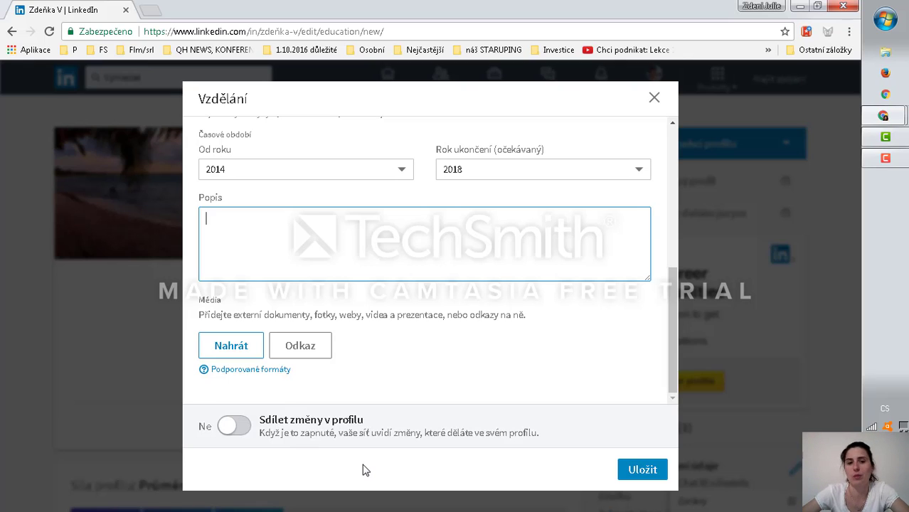
pyautogui.click(642, 470)
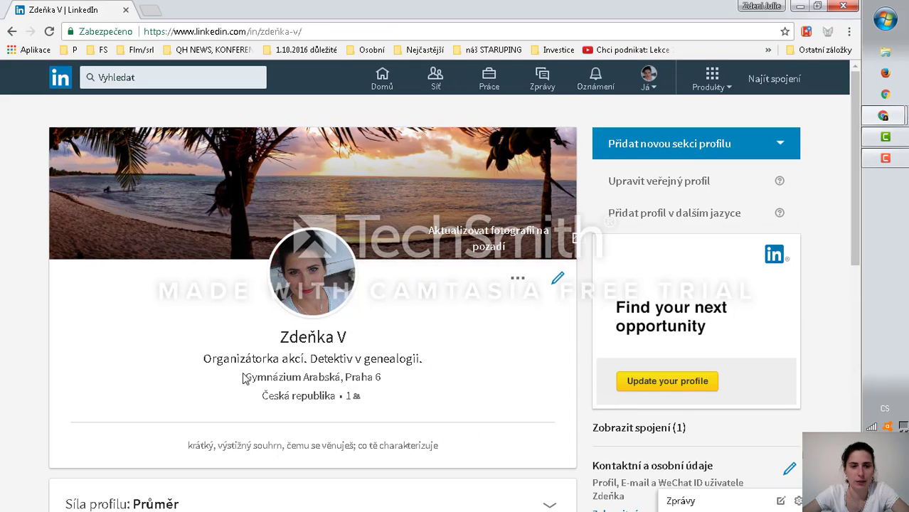
# Step: Add a new work experience entry to the profile and choose "Organizátor" as the job position
pyautogui.scroll(-2, 522, 382)
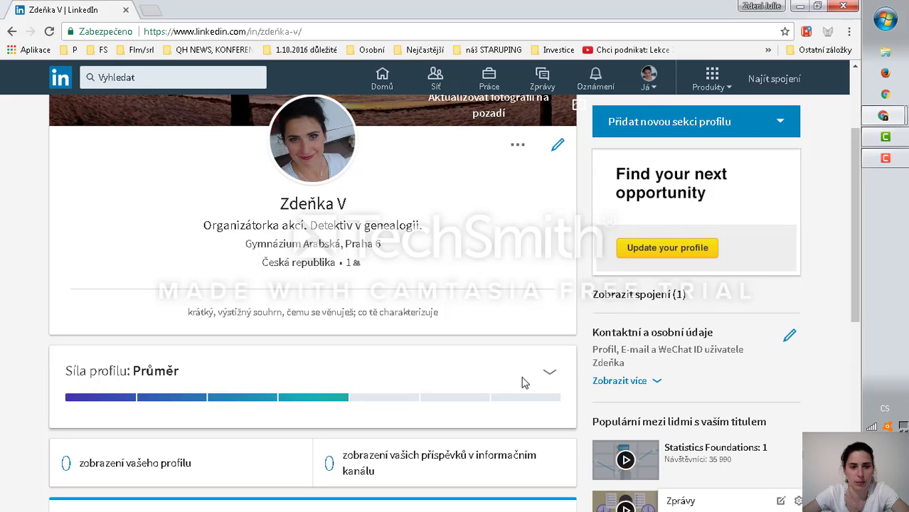
pyautogui.scroll(-2, 521, 383)
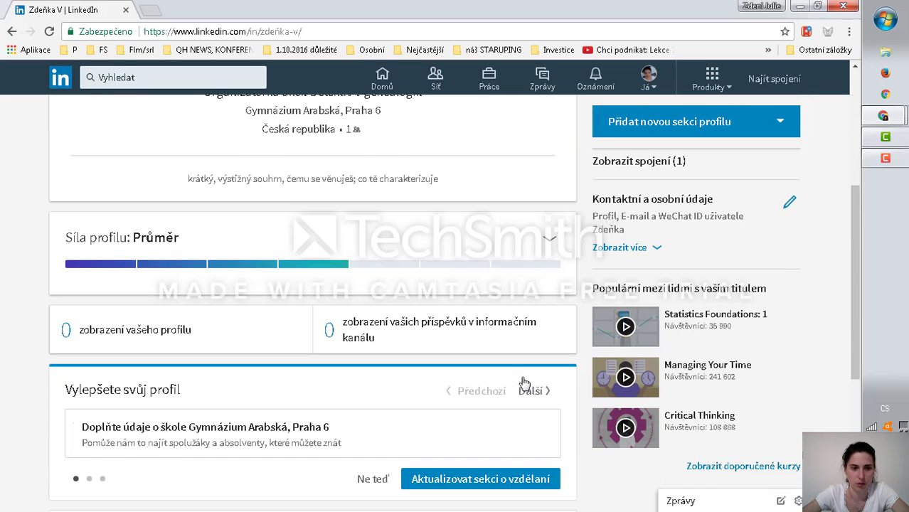
pyautogui.scroll(1, 462, 382)
pyautogui.scroll(3, 264, 367)
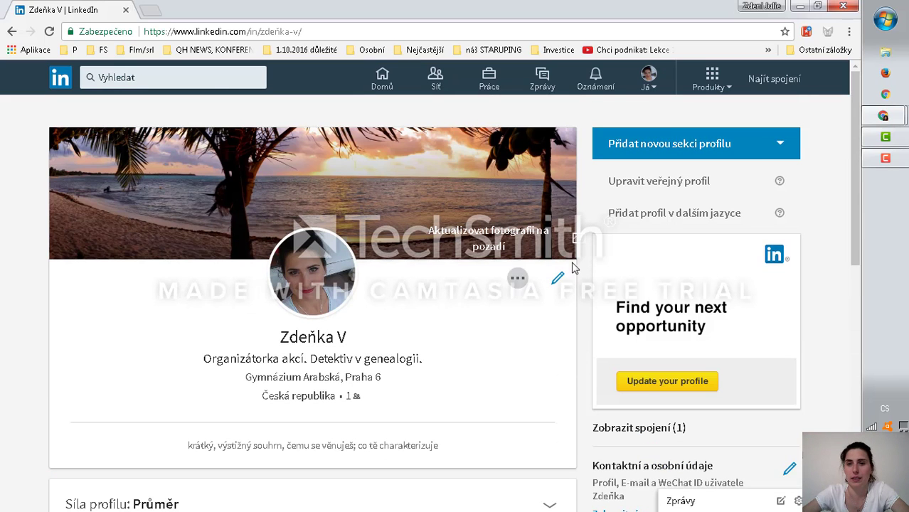
pyautogui.click(782, 145)
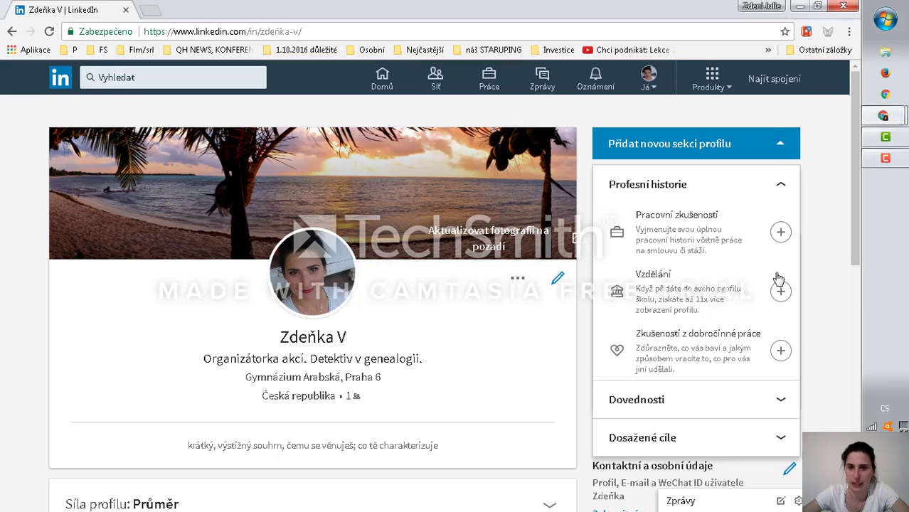
pyautogui.click(783, 235)
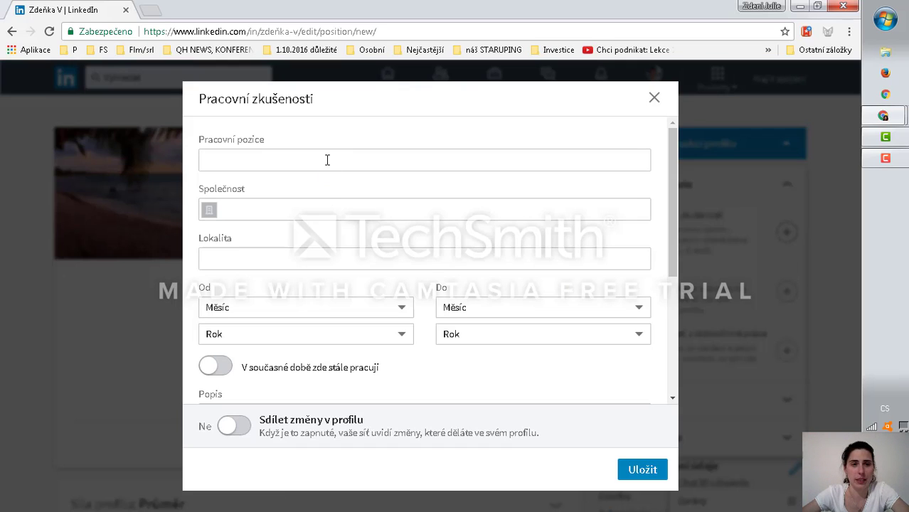
pyautogui.click(327, 160)
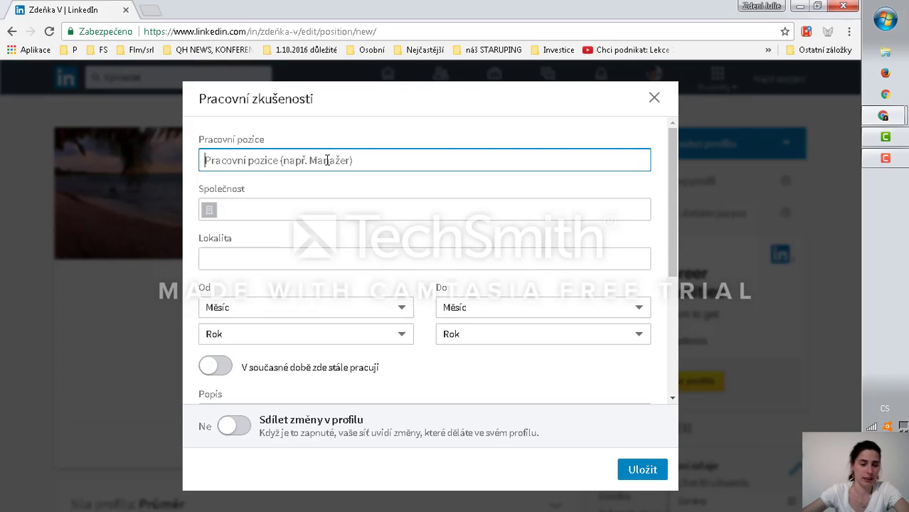
pyautogui.write('Or')
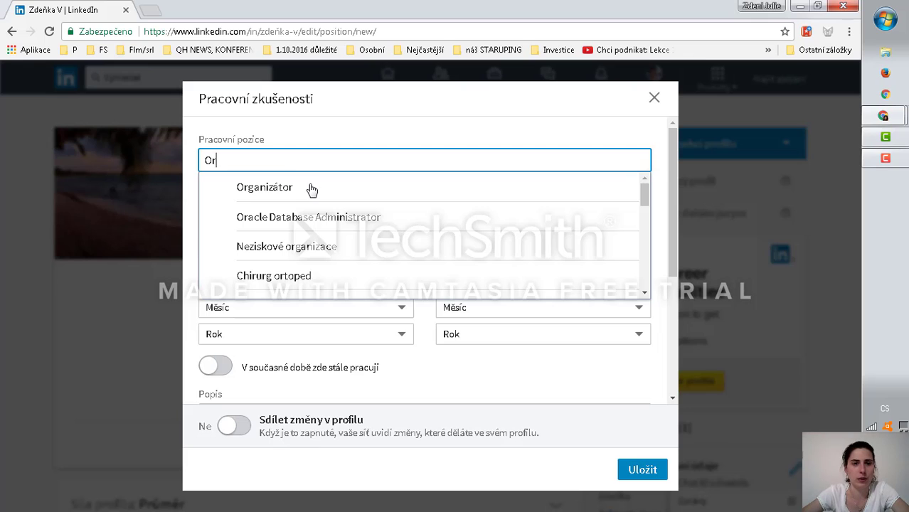
pyautogui.click(310, 188)
# Step: Set the company to "ProStředoškoláky, z.s." and the location to "Hlavní město Praha, Česká republika" in the work experience entry
pyautogui.click(296, 215)
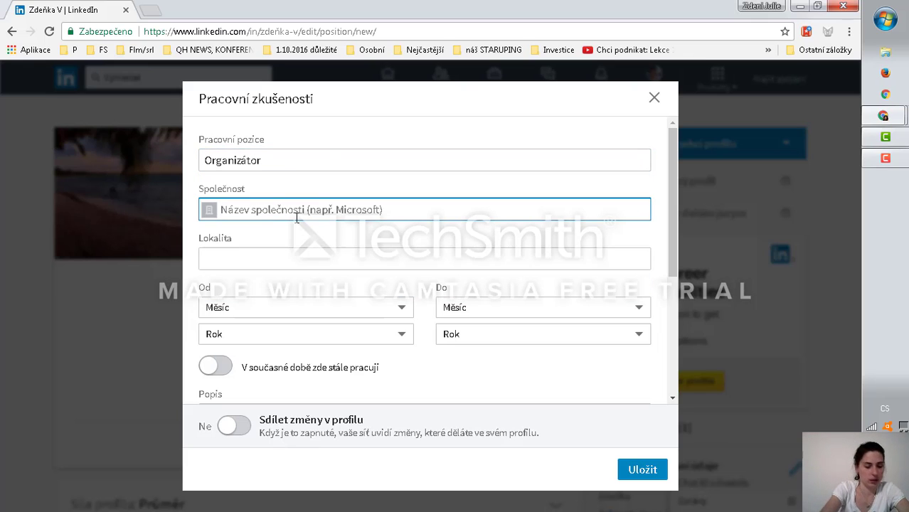
pyautogui.write('P')
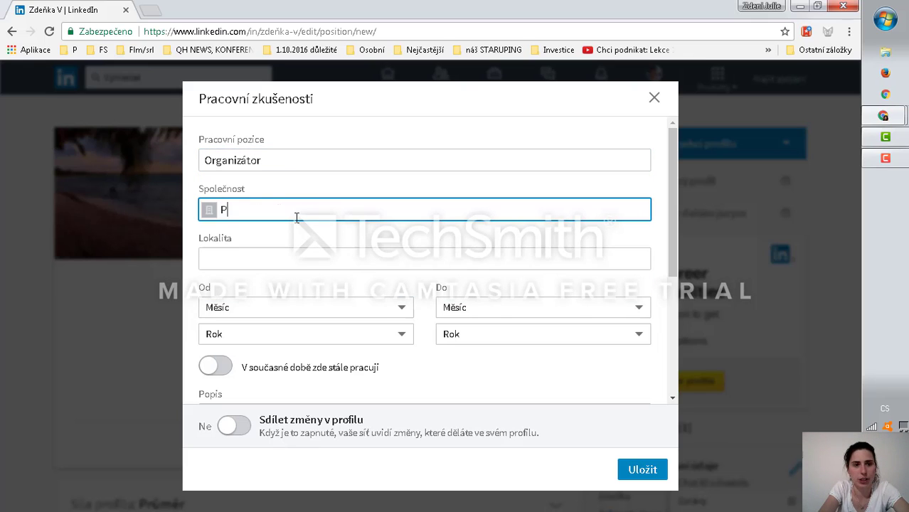
pyautogui.write('ro')
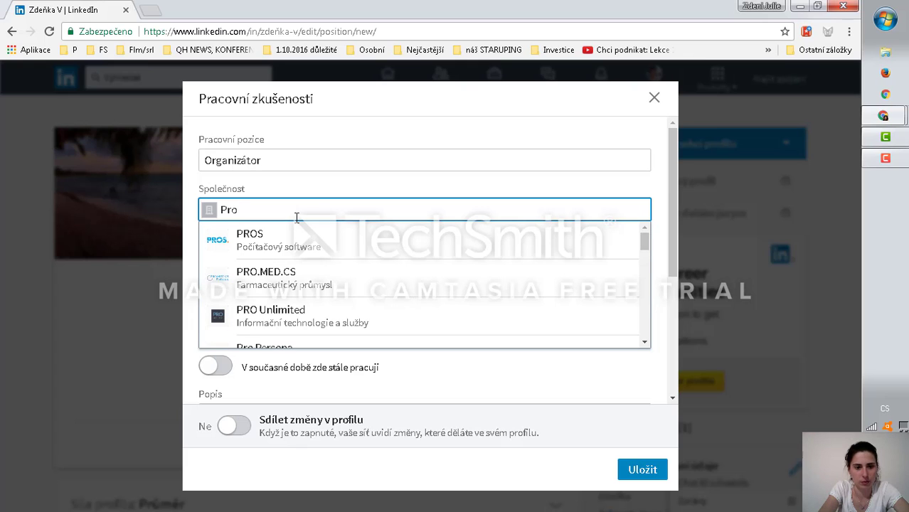
pyautogui.write('Stře')
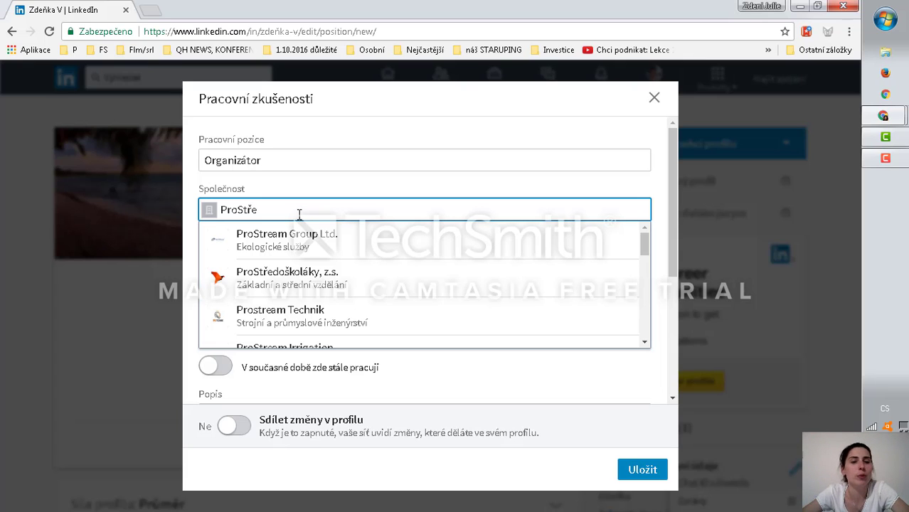
pyautogui.click(350, 284)
pyautogui.click(354, 259)
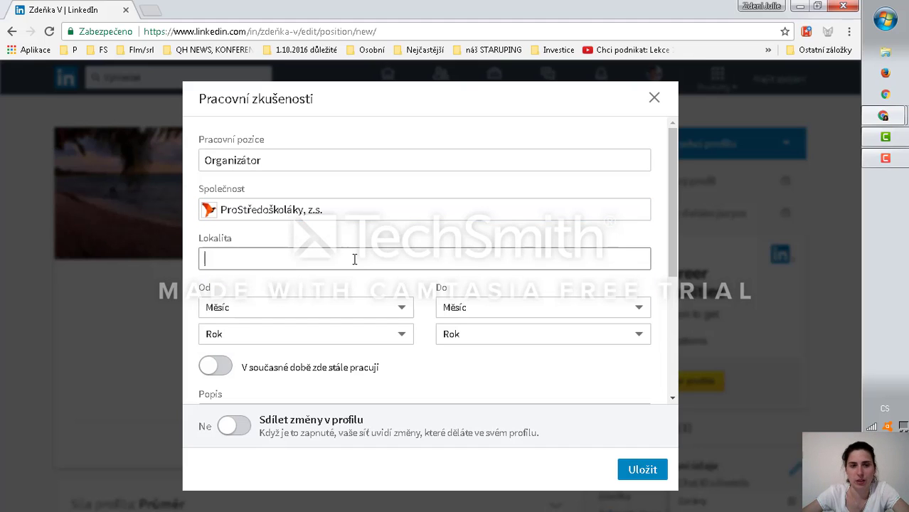
pyautogui.write('Praha')
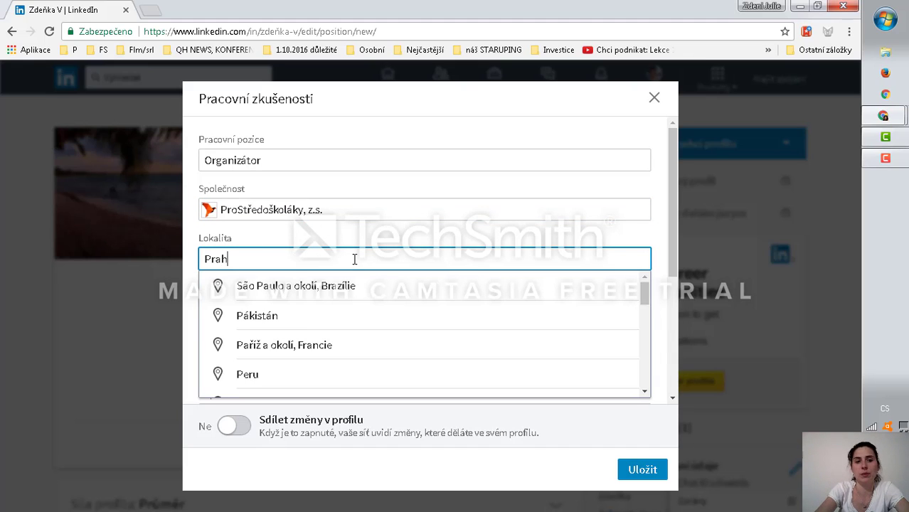
pyautogui.click(362, 289)
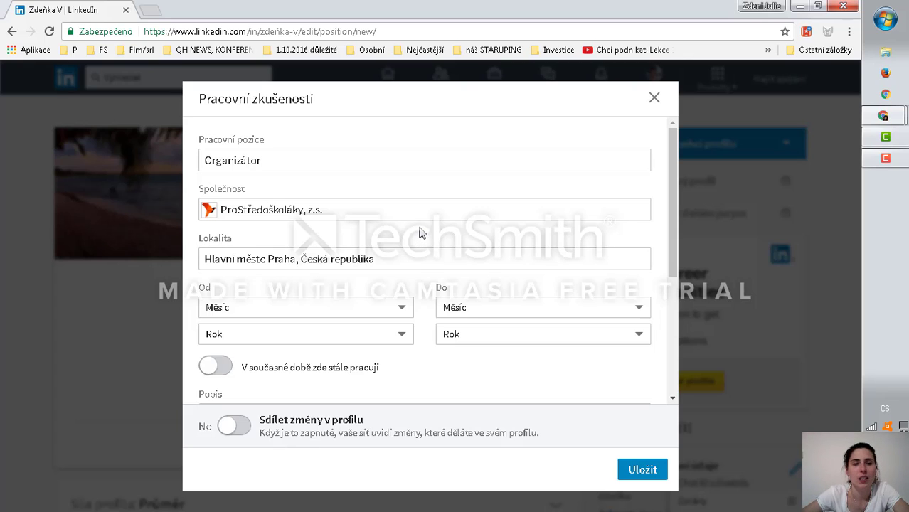
# Step: Set the job's start date to září 2015 and mark it as a position still held
pyautogui.click(349, 309)
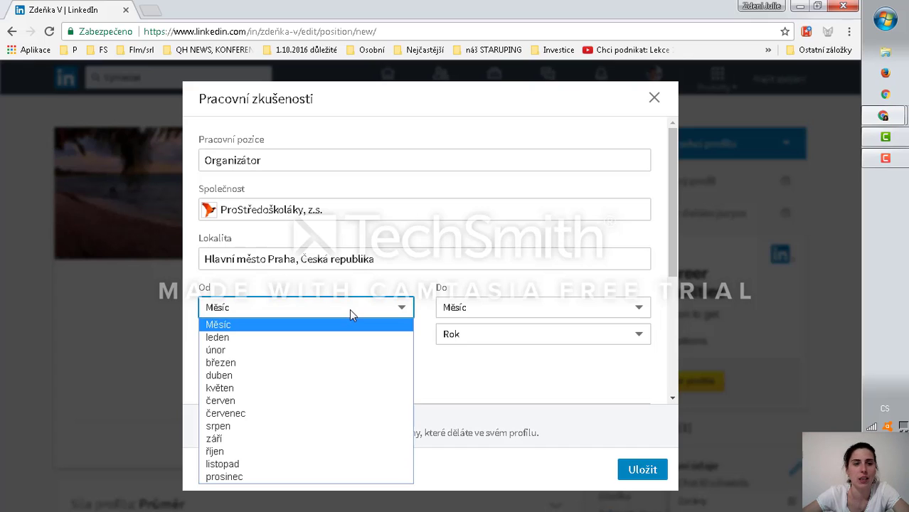
pyautogui.click(300, 439)
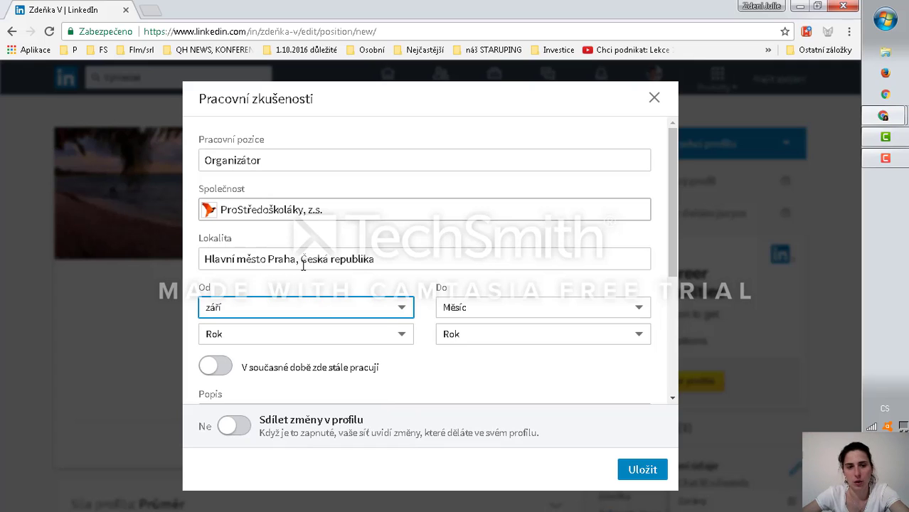
pyautogui.click(307, 341)
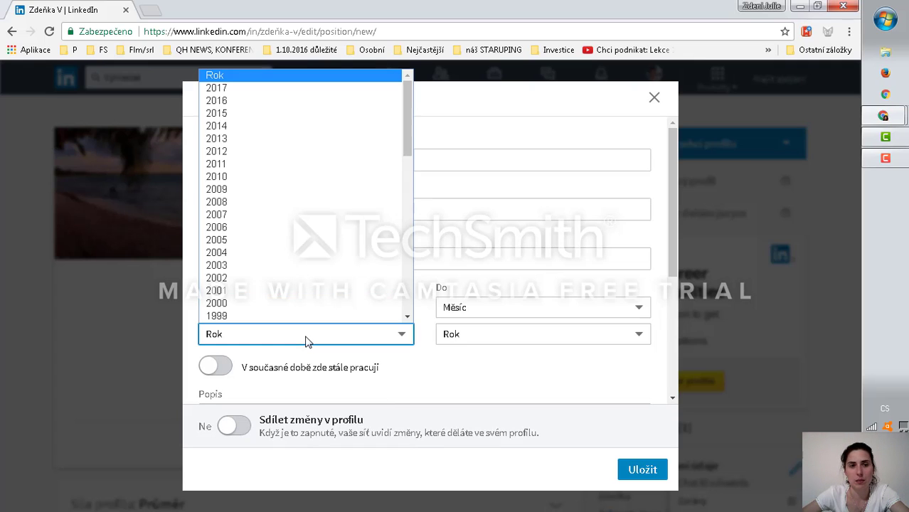
pyautogui.click(246, 113)
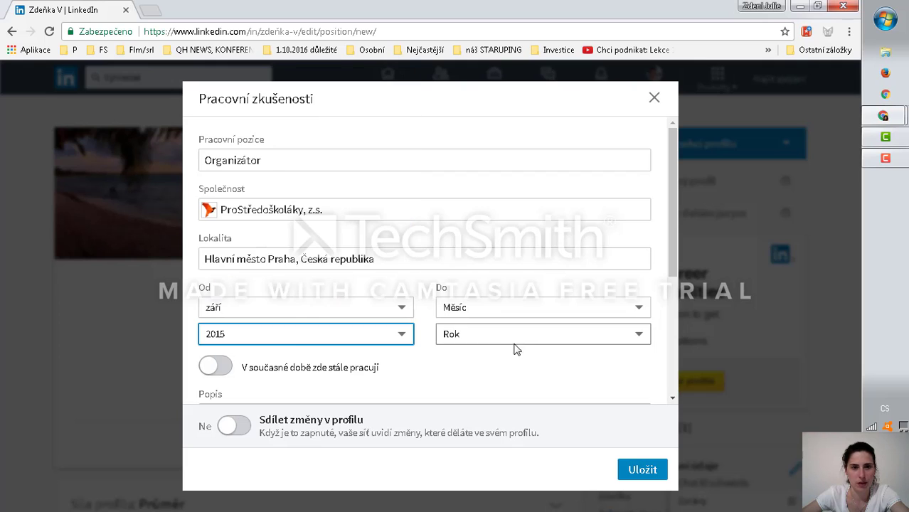
pyautogui.click(225, 369)
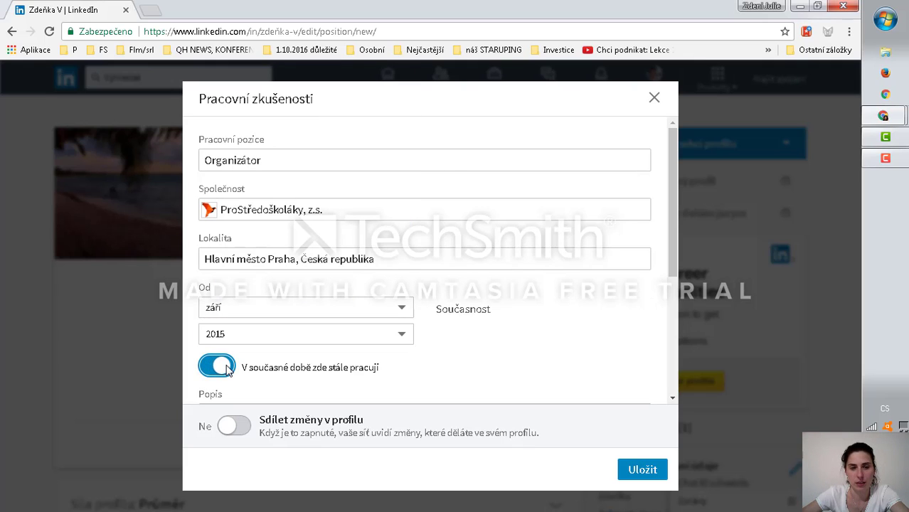
# Step: Enter "Tvoji zodpovědnost a dosažené výsledky" as the job description and save the work experience entry
pyautogui.scroll(-3, 365, 367)
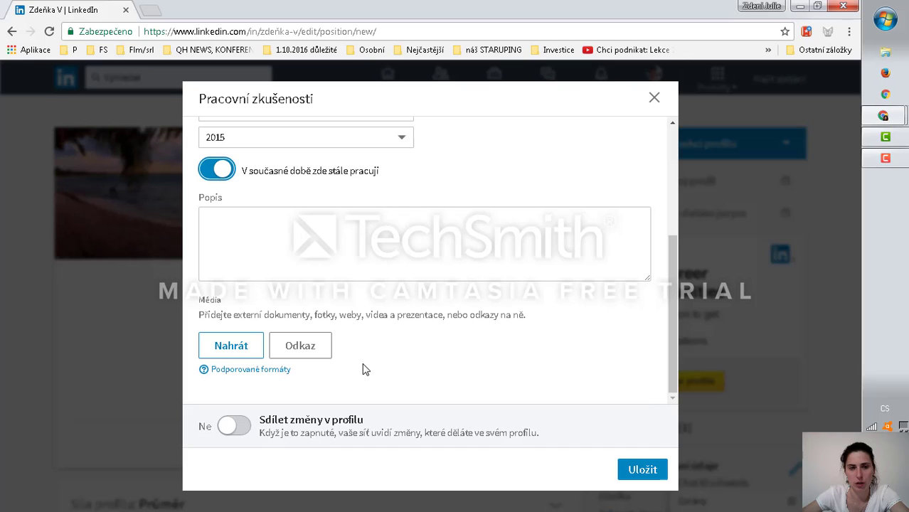
pyautogui.click(357, 239)
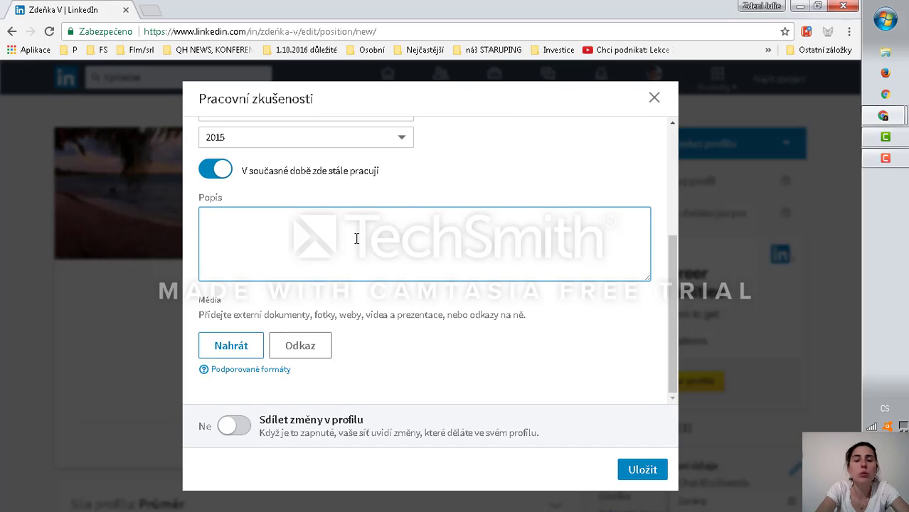
pyautogui.write('zodpo')
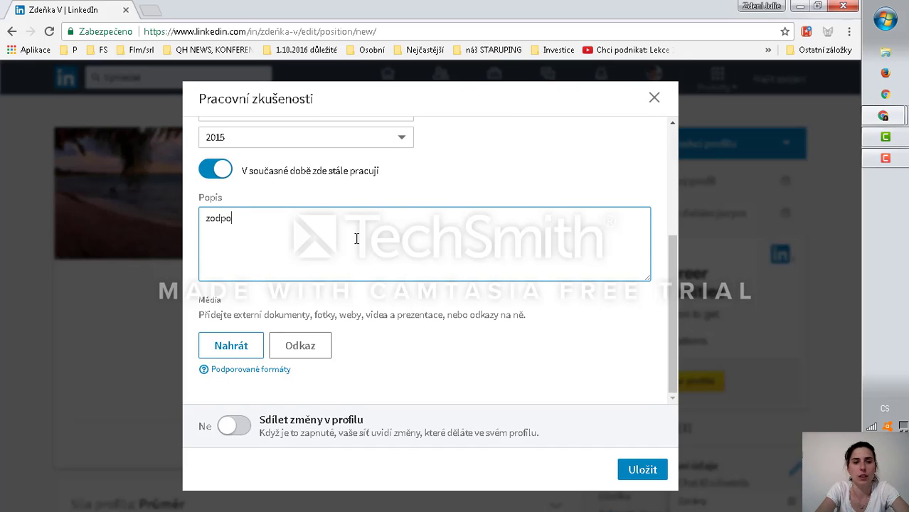
pyautogui.write('vědnost')
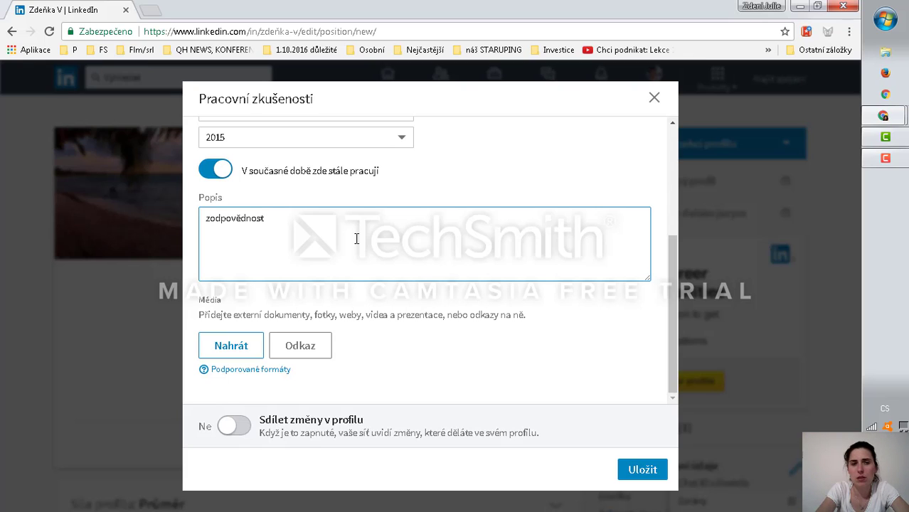
pyautogui.click(207, 219)
pyautogui.write('Tvp')
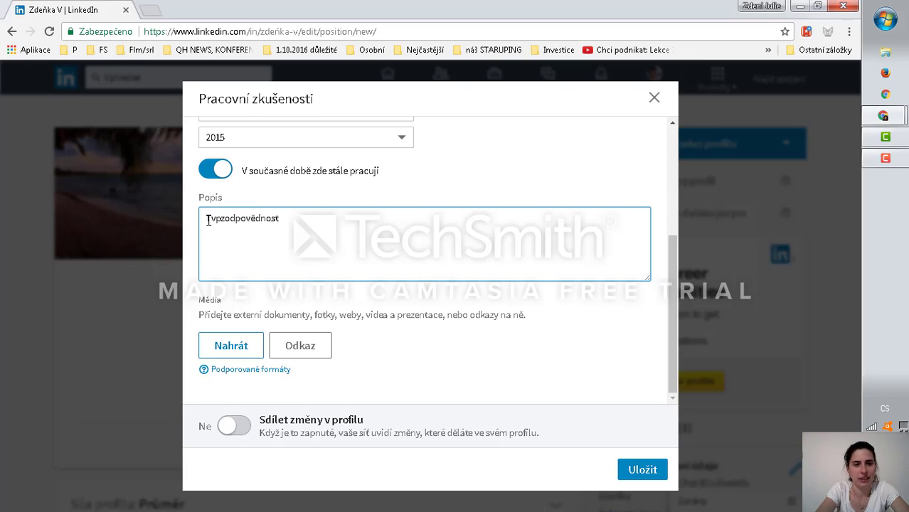
pyautogui.press('BackSpace')
pyautogui.write('oji zodpovědnost')
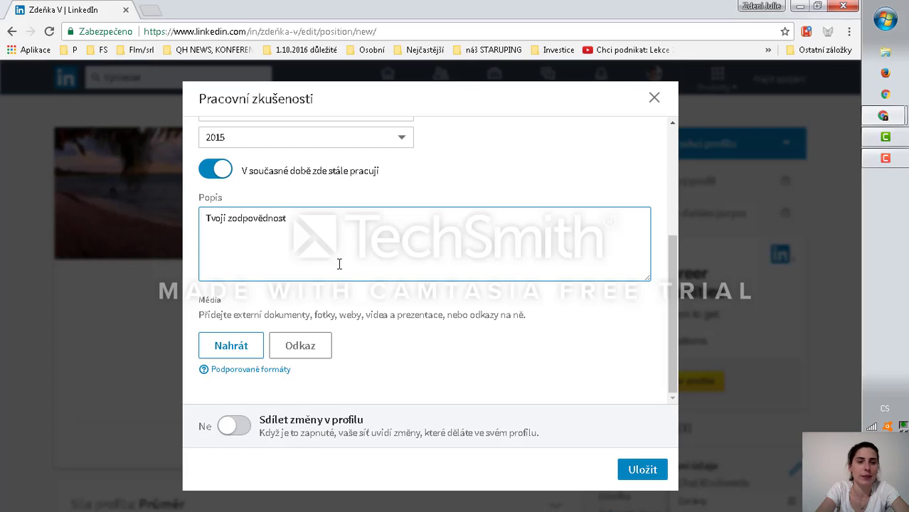
pyautogui.write(' a ')
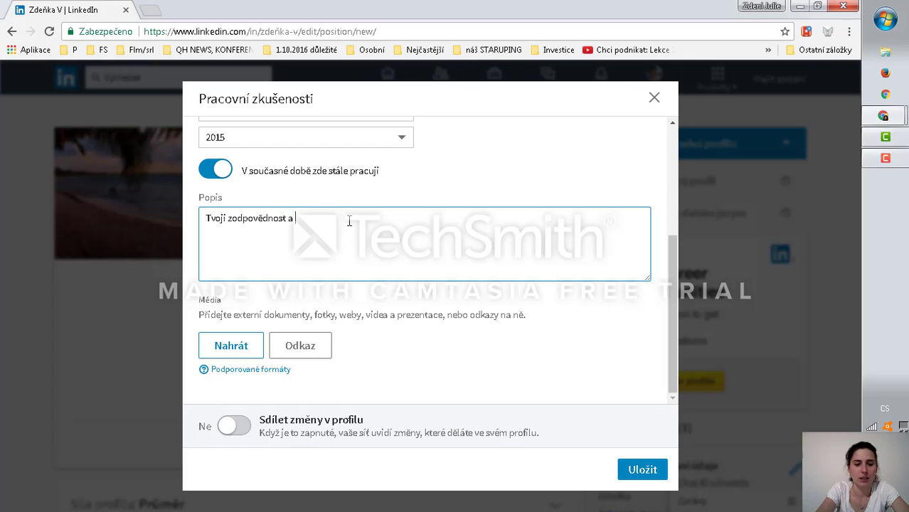
pyautogui.write('dosaže')
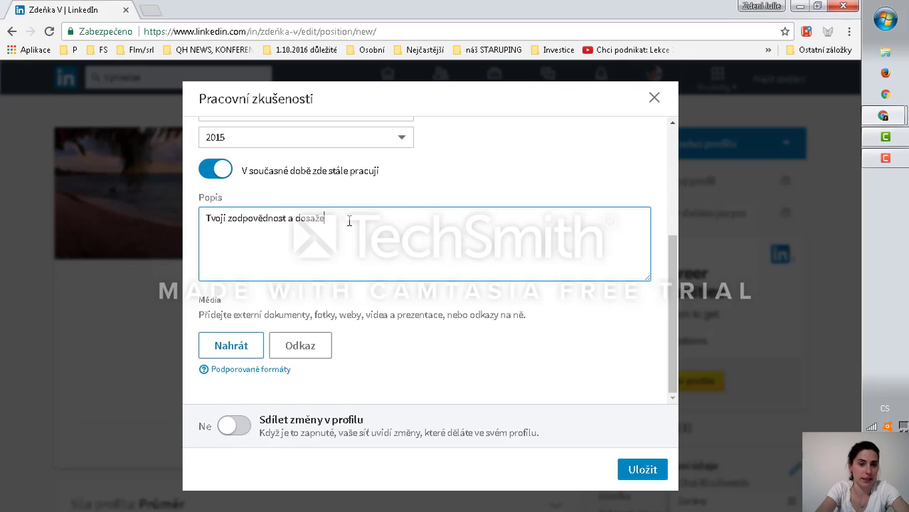
pyautogui.write('né výsledky')
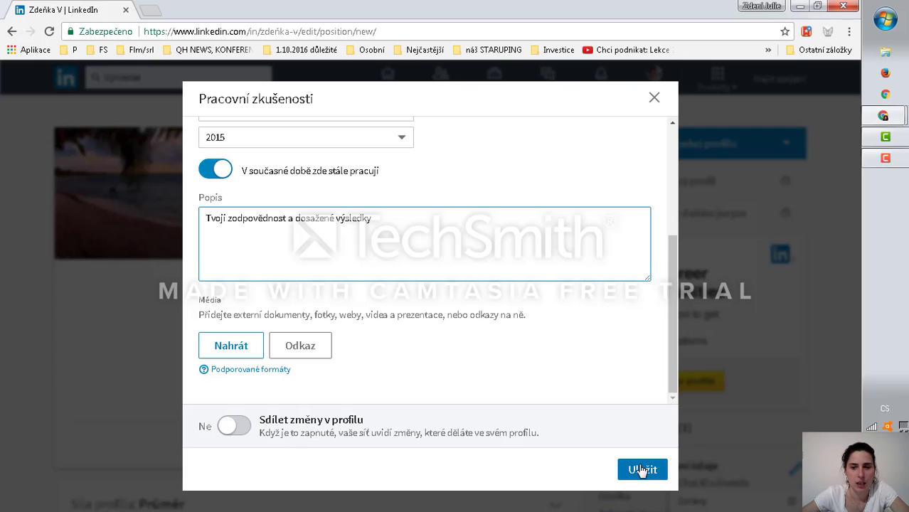
pyautogui.click(642, 470)
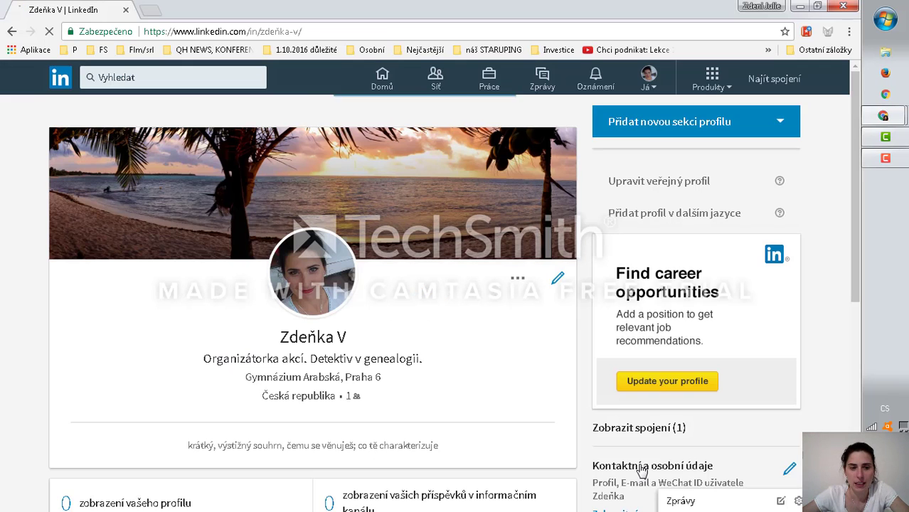
# Step: Add the skill "empatie" to the profile through a new skills section
pyautogui.scroll(-1, 462, 462)
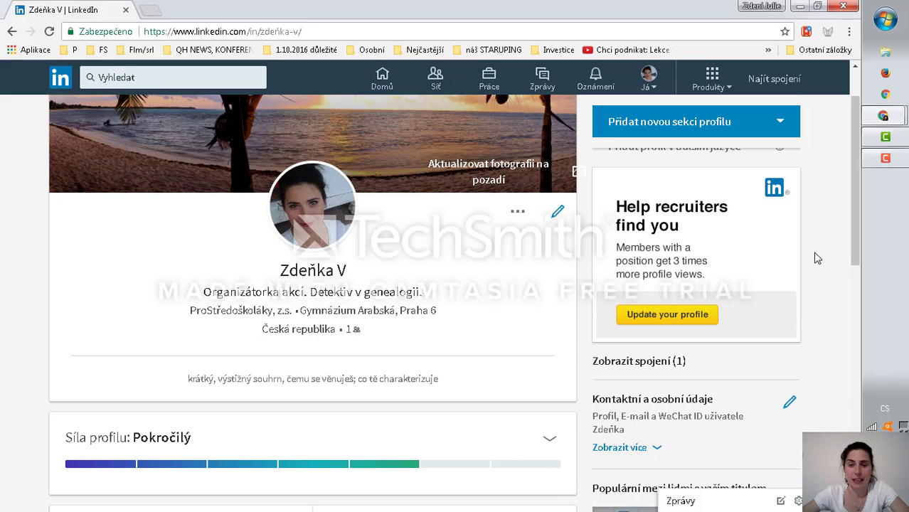
pyautogui.scroll(1, 818, 256)
pyautogui.click(786, 146)
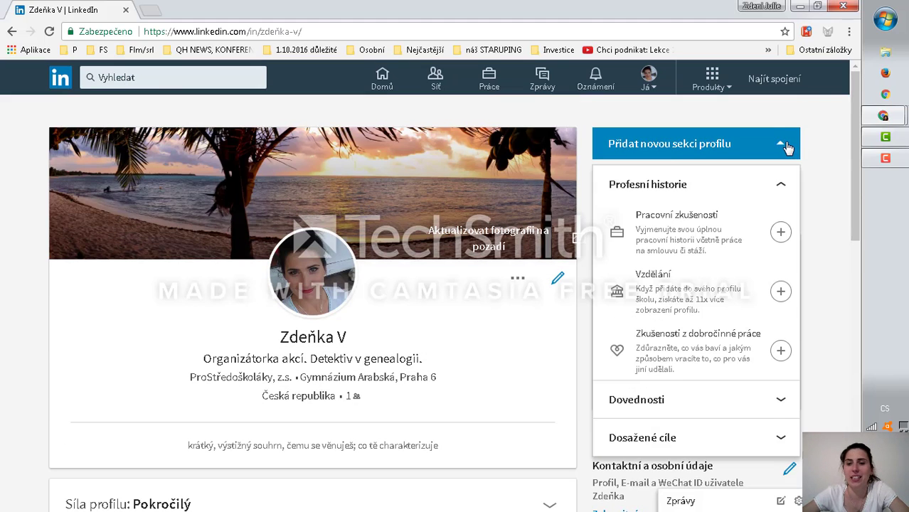
pyautogui.click(780, 403)
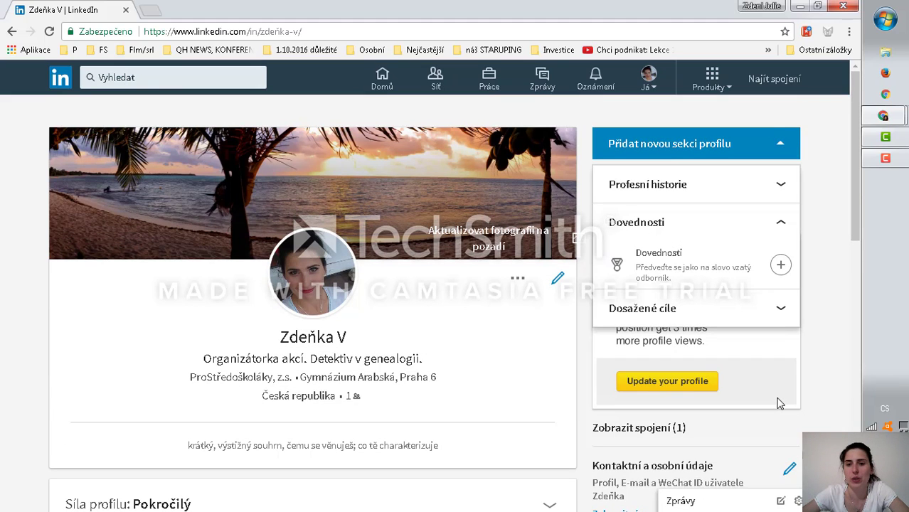
pyautogui.click(782, 264)
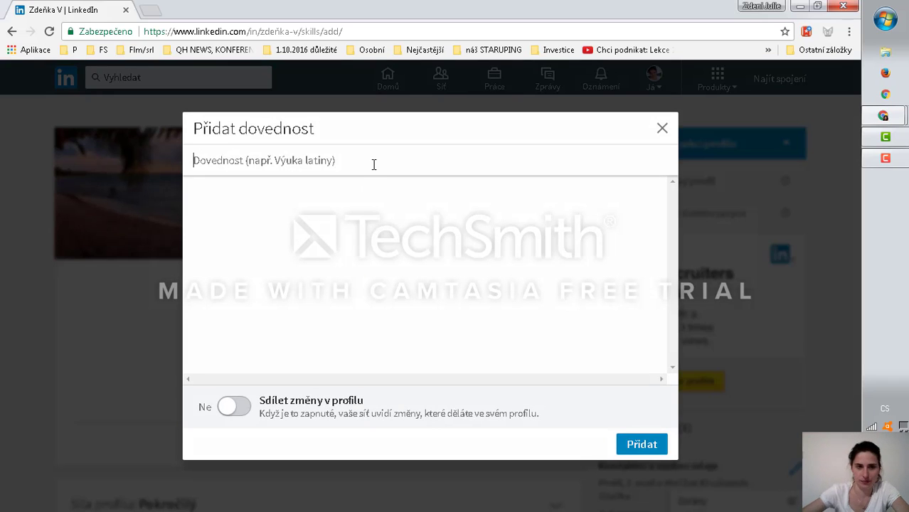
pyautogui.write('empatie')
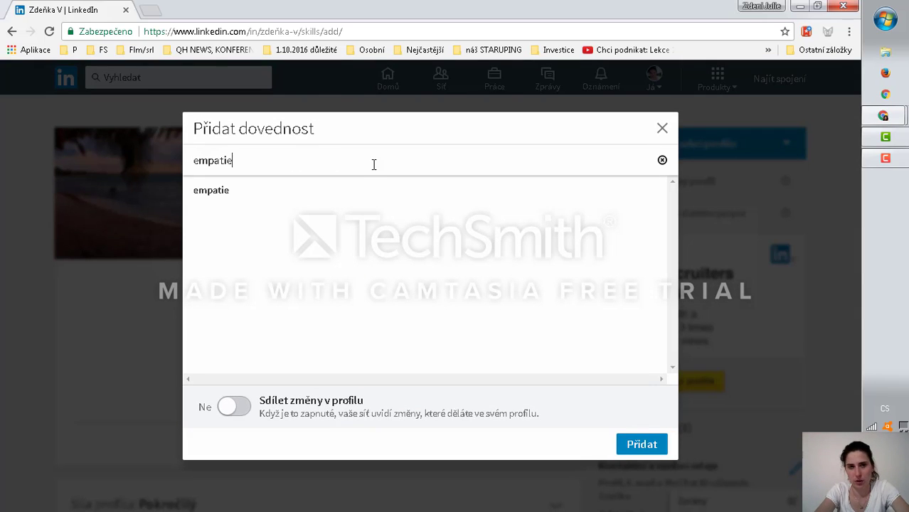
pyautogui.click(644, 446)
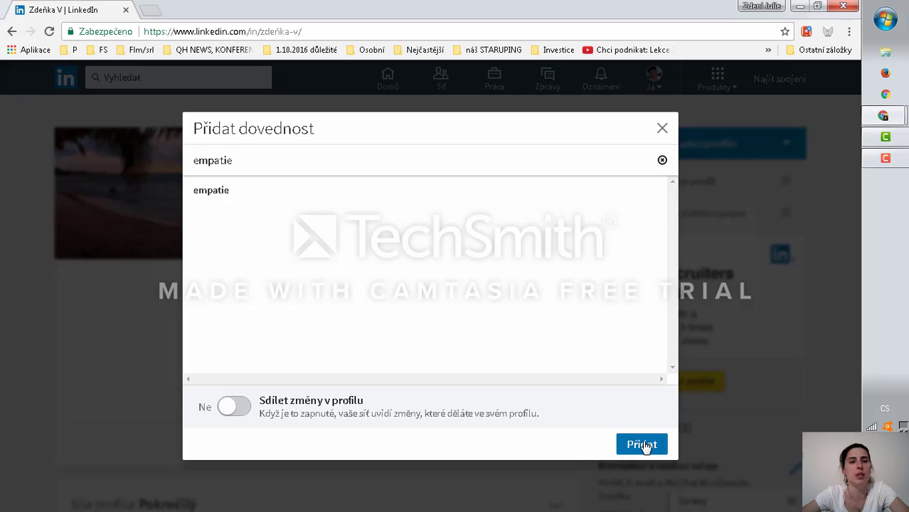
# Step: Review the profile's work experience, education and skills sections and its header
pyautogui.scroll(-9, 11, 389)
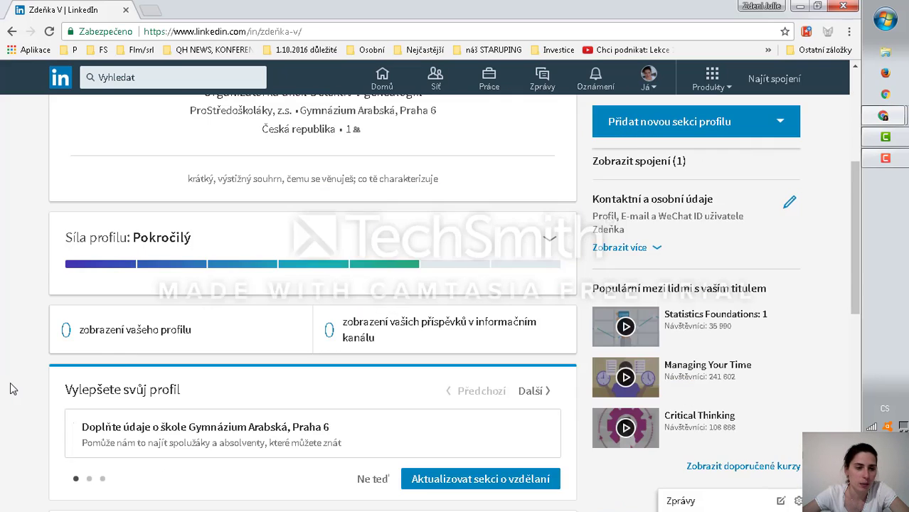
pyautogui.scroll(-2, 11, 388)
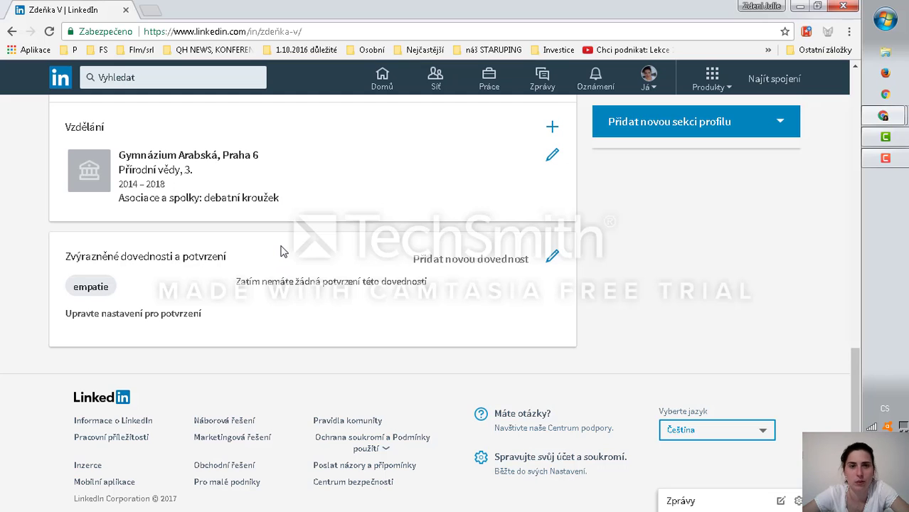
pyautogui.scroll(3, 283, 251)
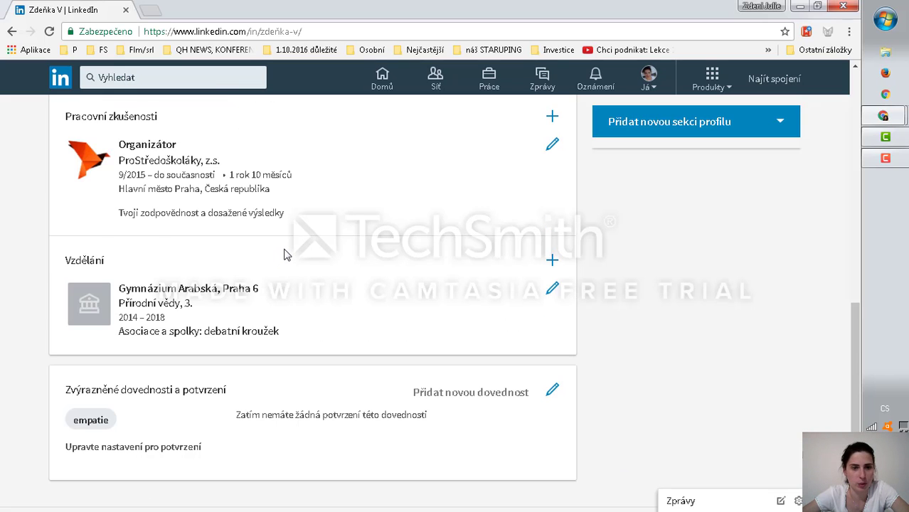
pyautogui.scroll(1, 285, 255)
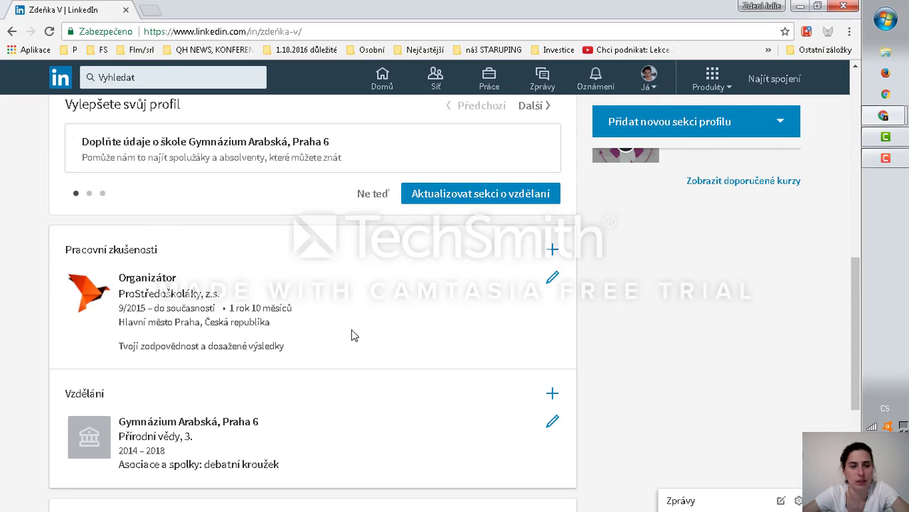
pyautogui.scroll(6, 354, 336)
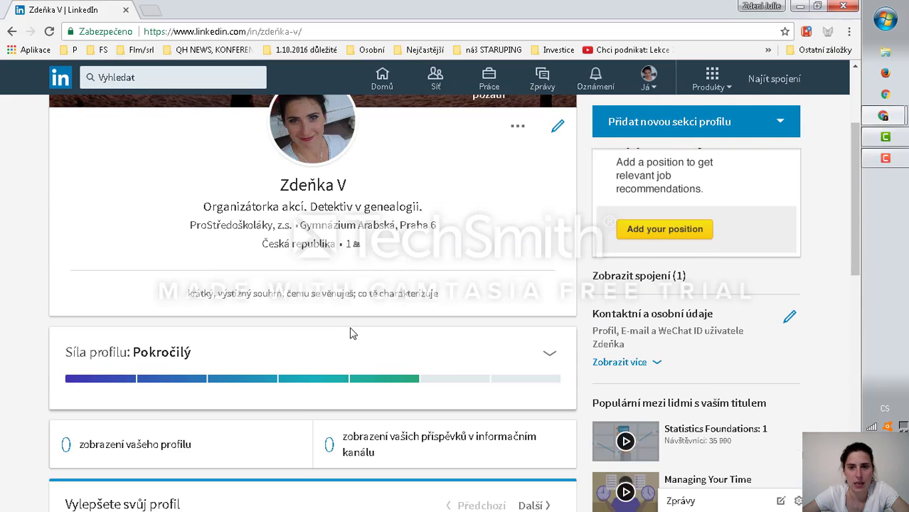
pyautogui.scroll(1, 354, 334)
pyautogui.scroll(1, 351, 331)
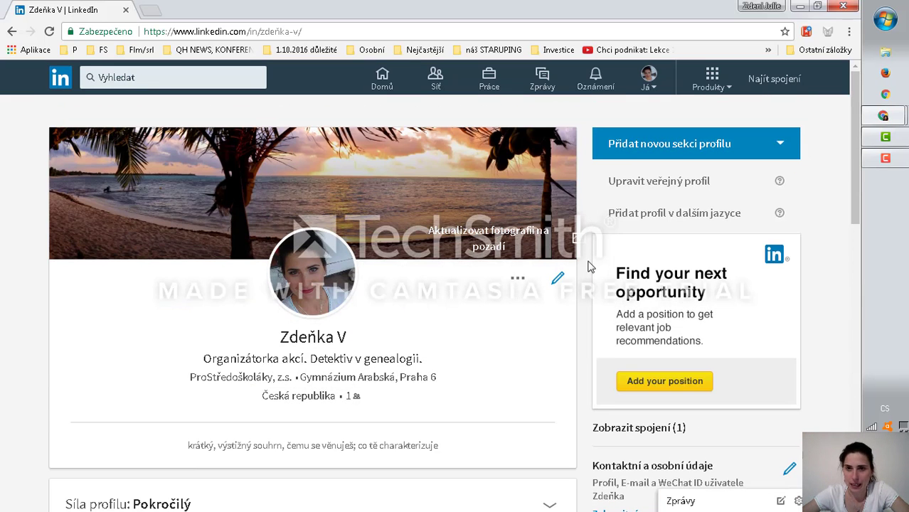
# Step: Try to save a blank language entry from the Dosažené cíle sections and close the form
pyautogui.click(783, 146)
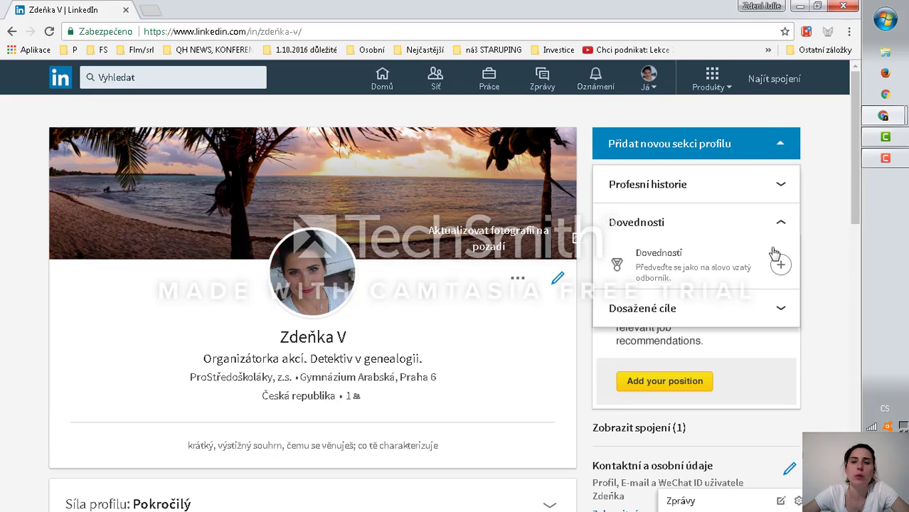
pyautogui.click(784, 313)
pyautogui.scroll(-5, 787, 313)
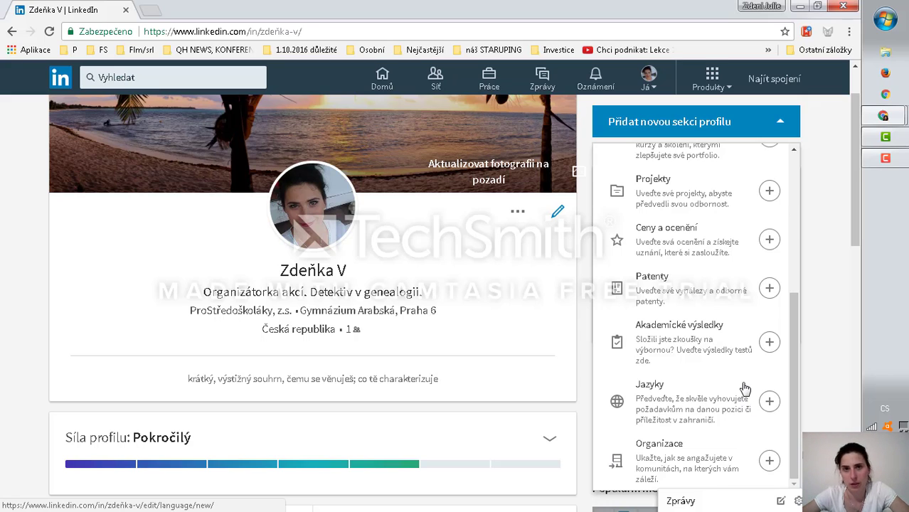
pyautogui.click(769, 403)
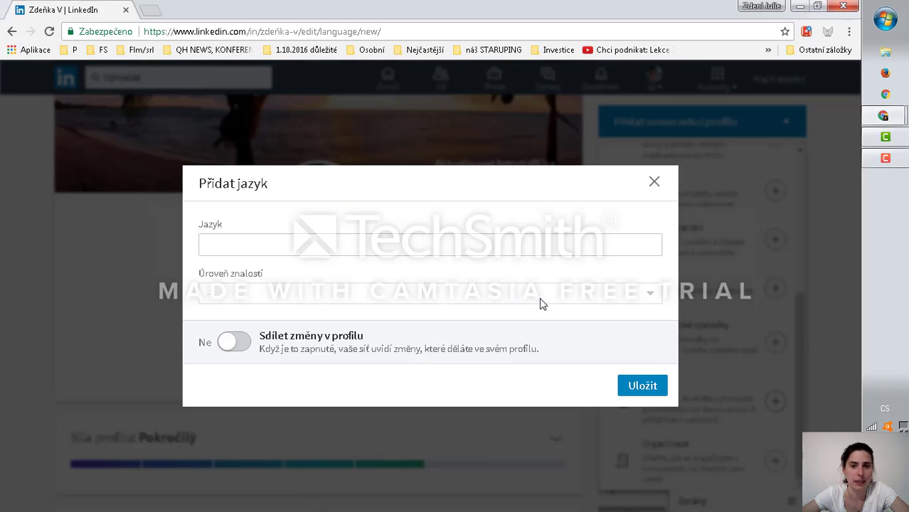
pyautogui.click(650, 393)
pyautogui.click(655, 178)
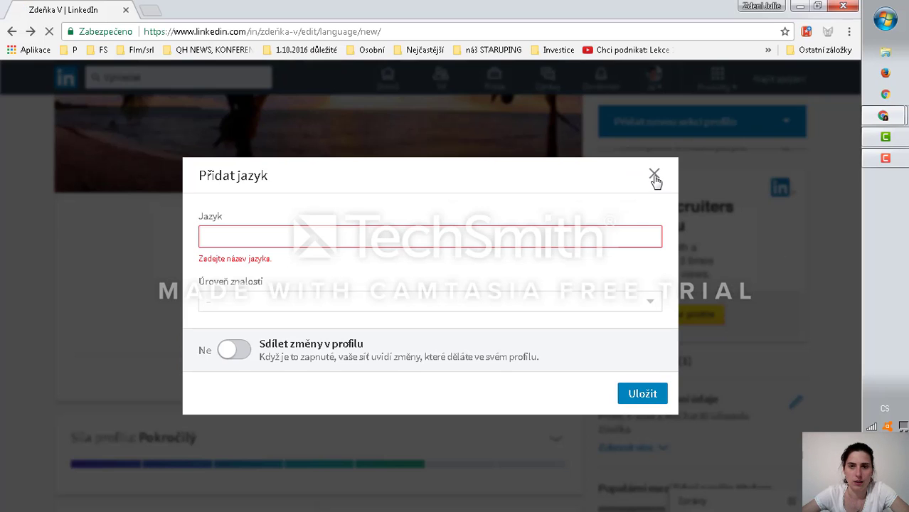
# Step: Look through the other sections offered under Dosažené cíle, such as Certifikace, Kurzy a školení and Projekty
pyautogui.click(786, 130)
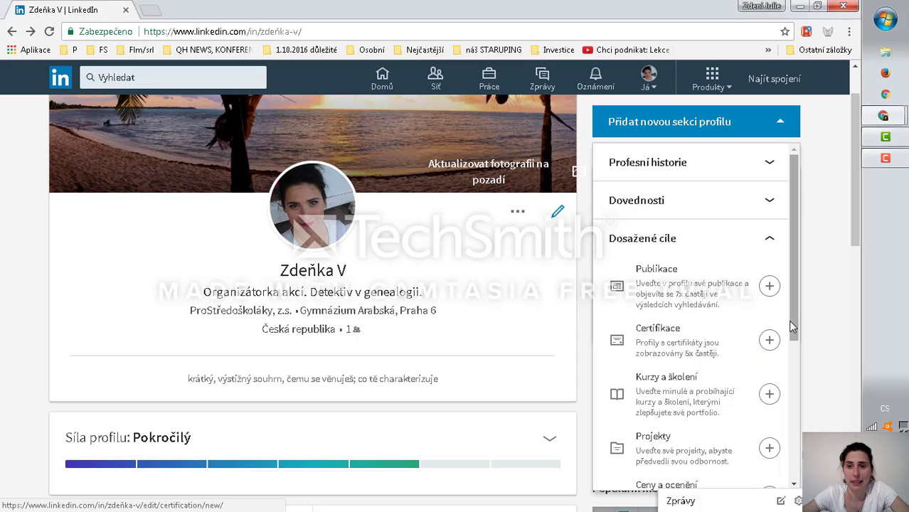
pyautogui.moveTo(792, 323); pyautogui.dragTo(811, 464)
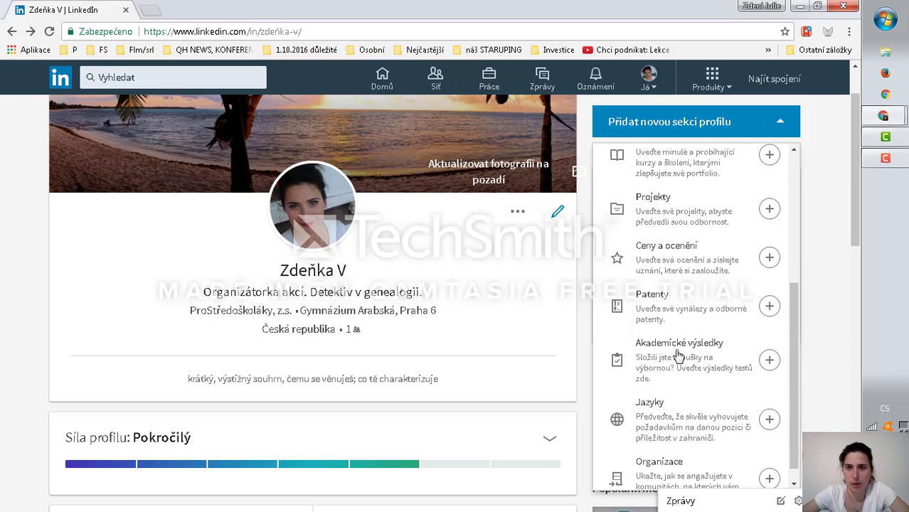
pyautogui.moveTo(794, 348); pyautogui.dragTo(802, 232)
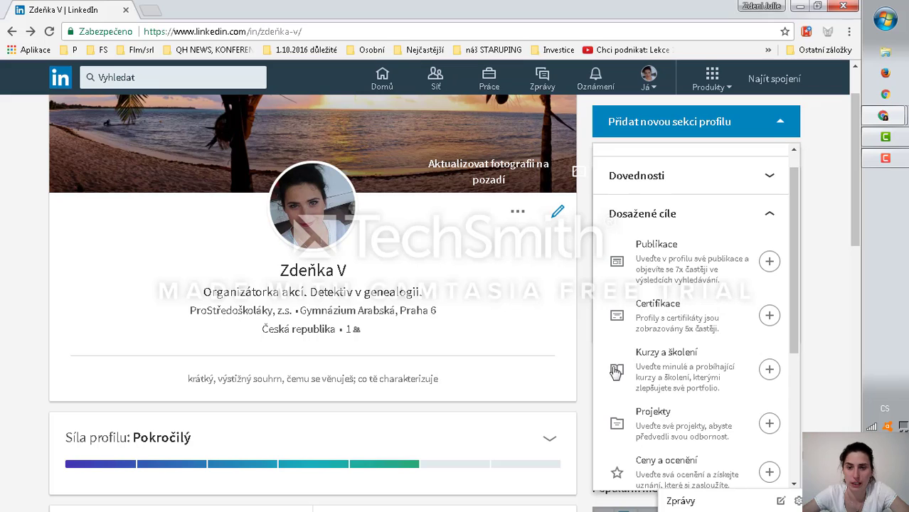
pyautogui.click(817, 252)
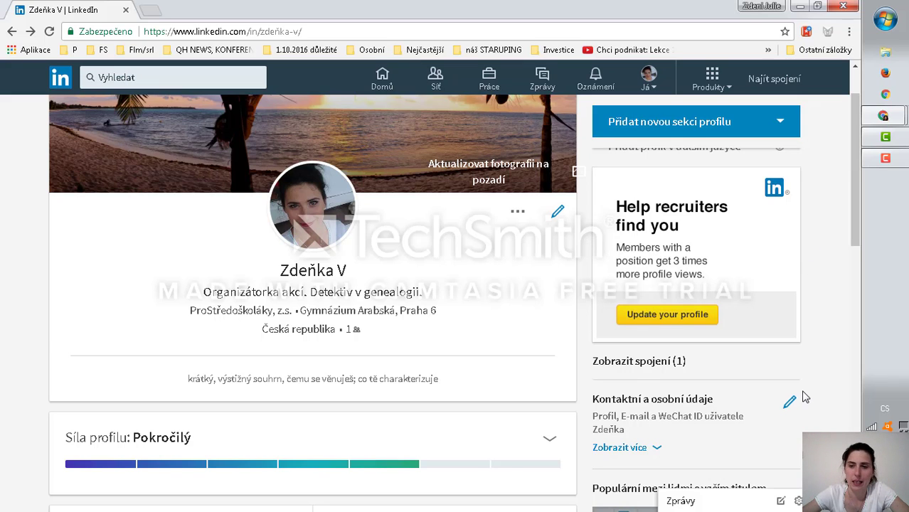
# Step: Open the public profile settings through the contact details and save the custom profile URL
pyautogui.scroll(-1, 807, 394)
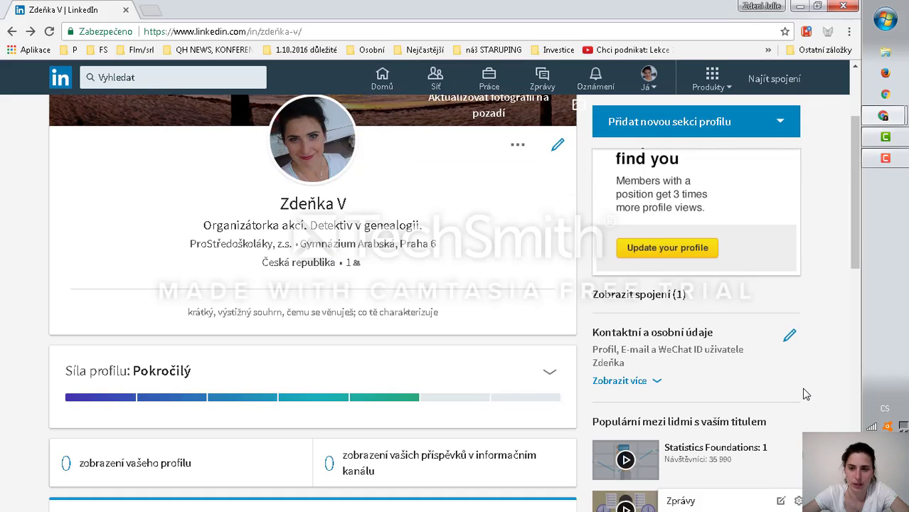
pyautogui.click(790, 338)
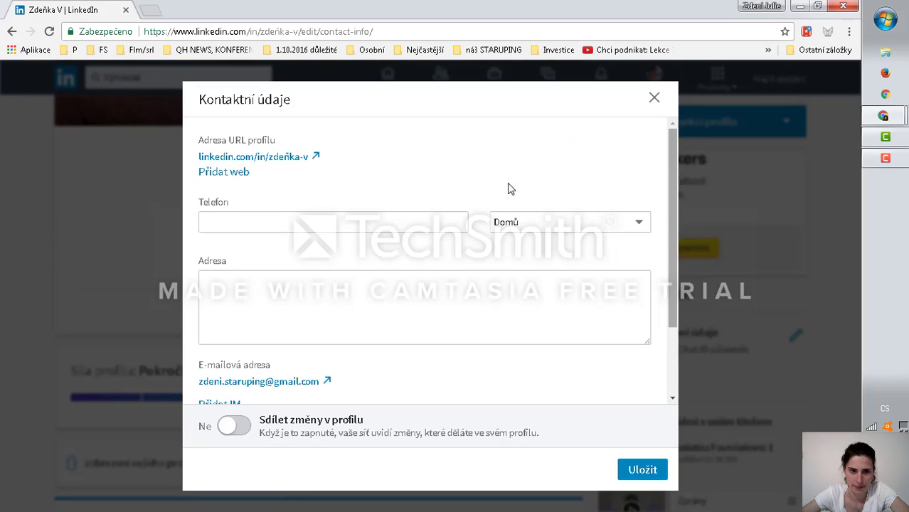
pyautogui.click(316, 158)
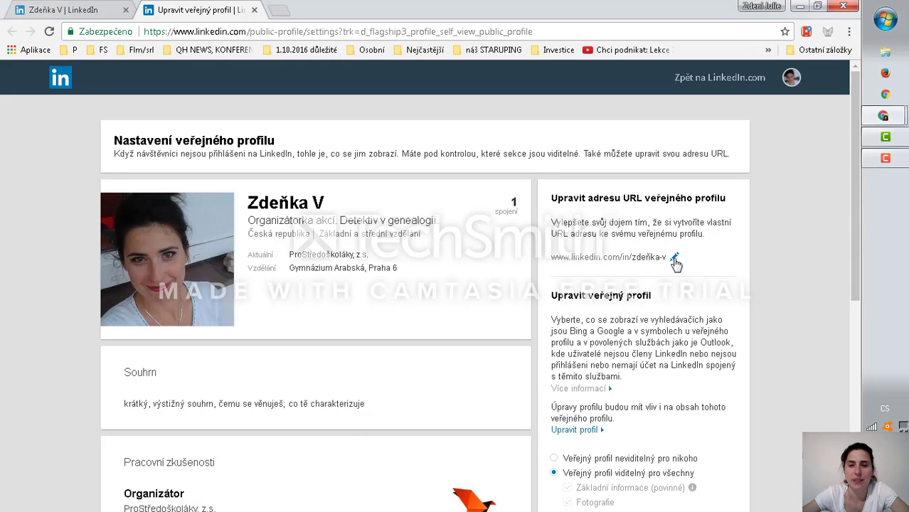
pyautogui.click(674, 258)
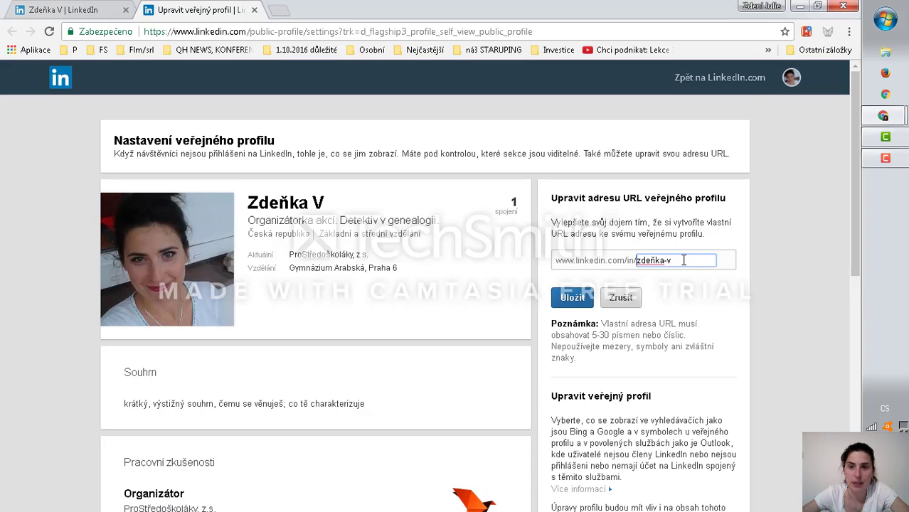
pyautogui.click(716, 261)
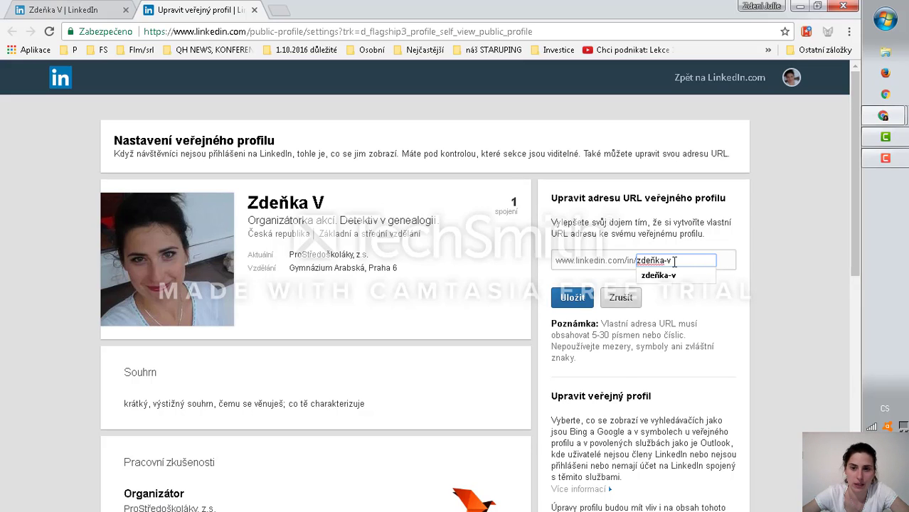
pyautogui.click(568, 299)
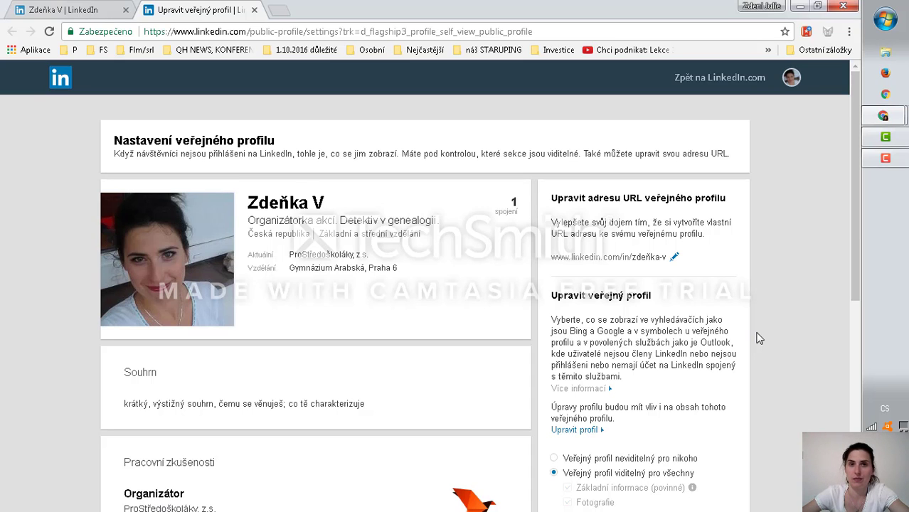
# Step: Hide Dovednosti, Vzdělání, Současná pozice, Minulé zkušenosti and Motto from the public profile while keeping Souhrn shown
pyautogui.scroll(-6, 758, 338)
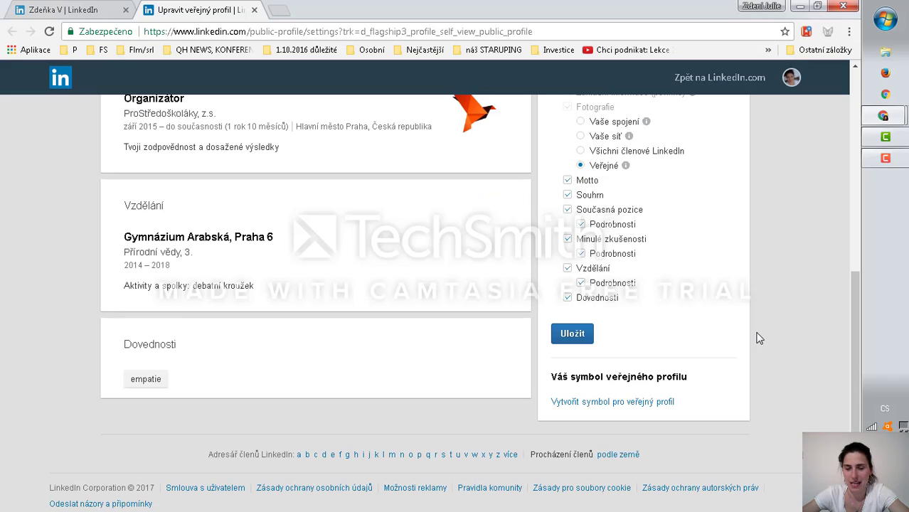
pyautogui.scroll(2, 759, 338)
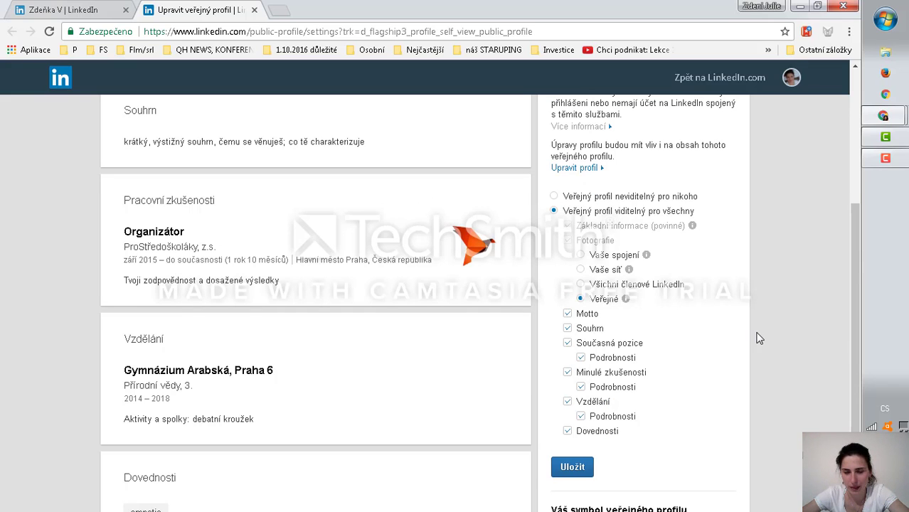
pyautogui.click(568, 431)
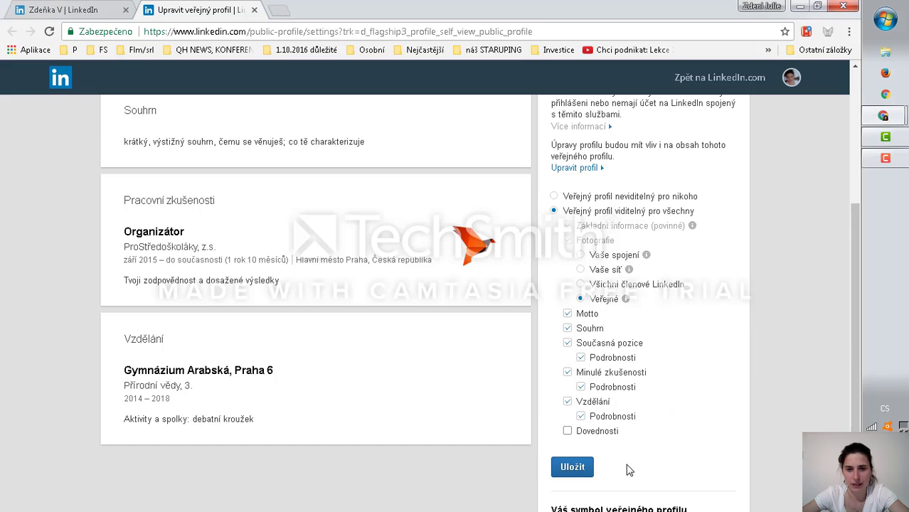
pyautogui.click(567, 401)
pyautogui.scroll(1, 624, 434)
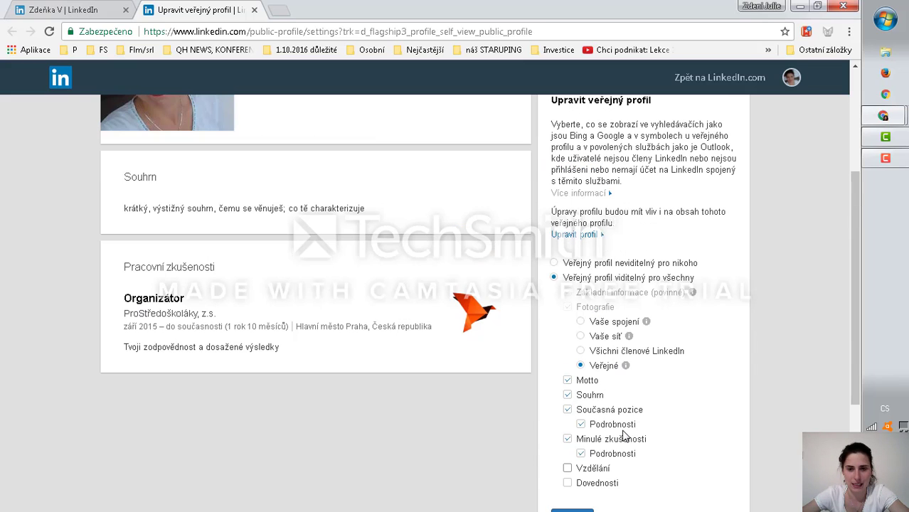
pyautogui.click(567, 410)
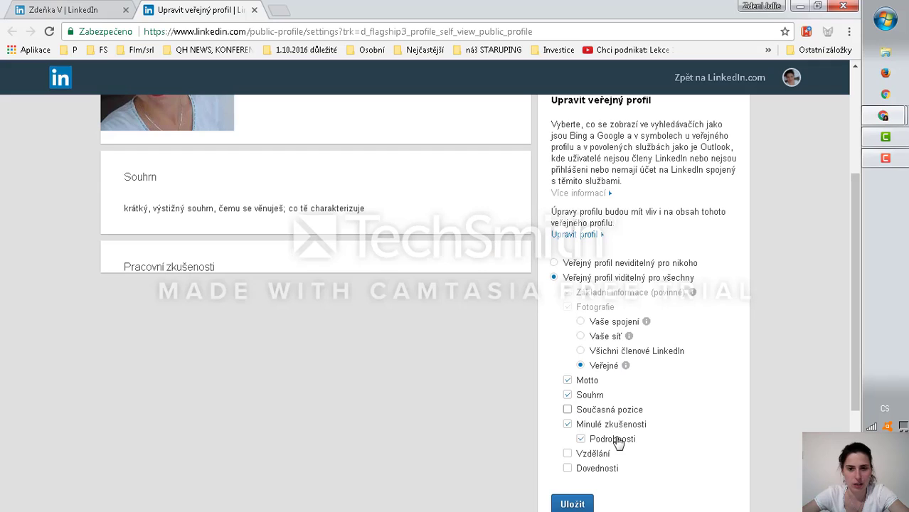
pyautogui.click(567, 424)
pyautogui.click(568, 397)
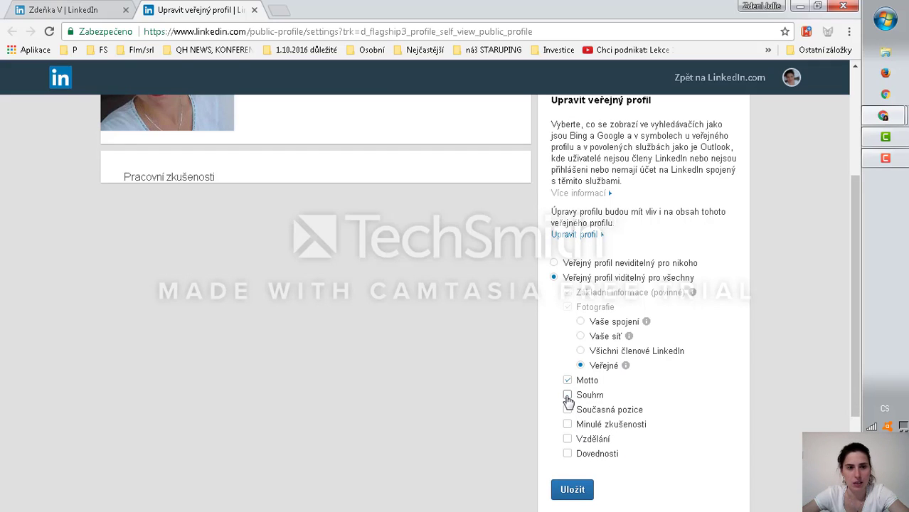
pyautogui.click(567, 397)
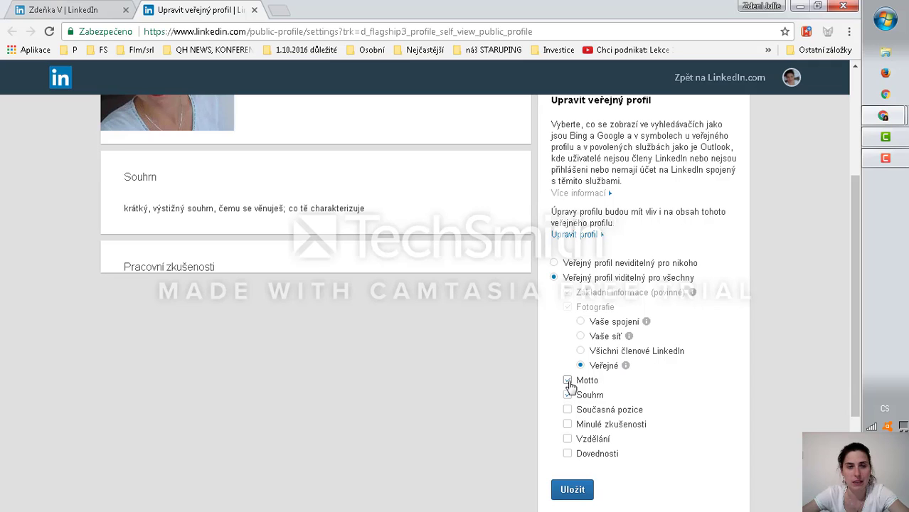
pyautogui.scroll(1, 662, 430)
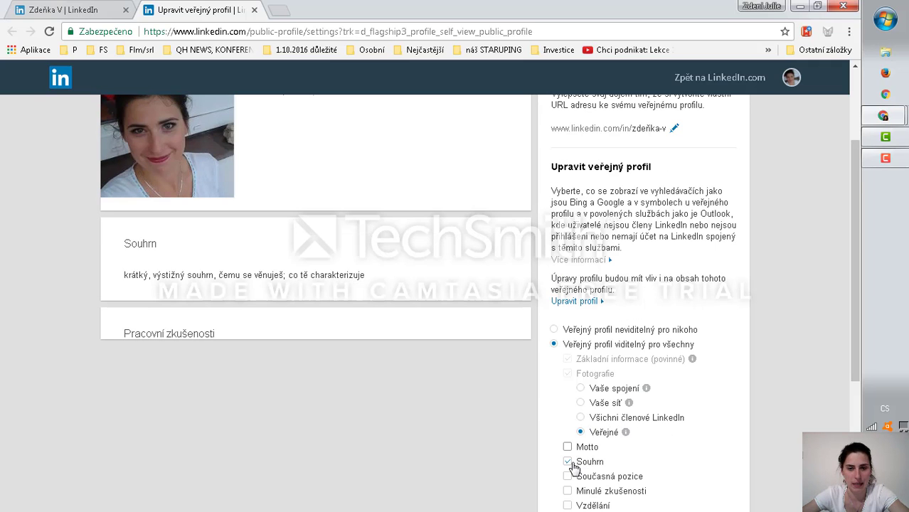
pyautogui.click(568, 462)
pyautogui.click(569, 462)
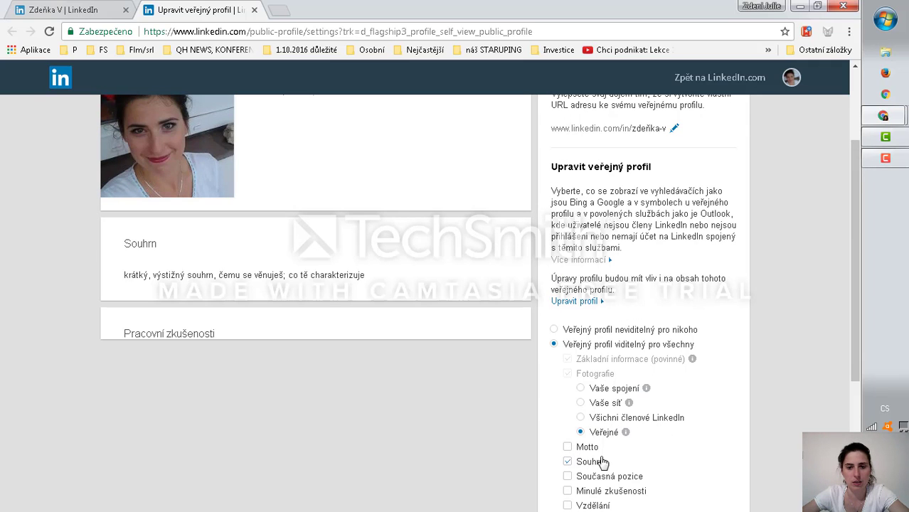
# Step: Show Dovednosti, Vzdělání, Minulé zkušenosti, Současná pozice and Motto on the public profile again
pyautogui.scroll(-2, 576, 397)
pyautogui.click(568, 387)
pyautogui.click(568, 373)
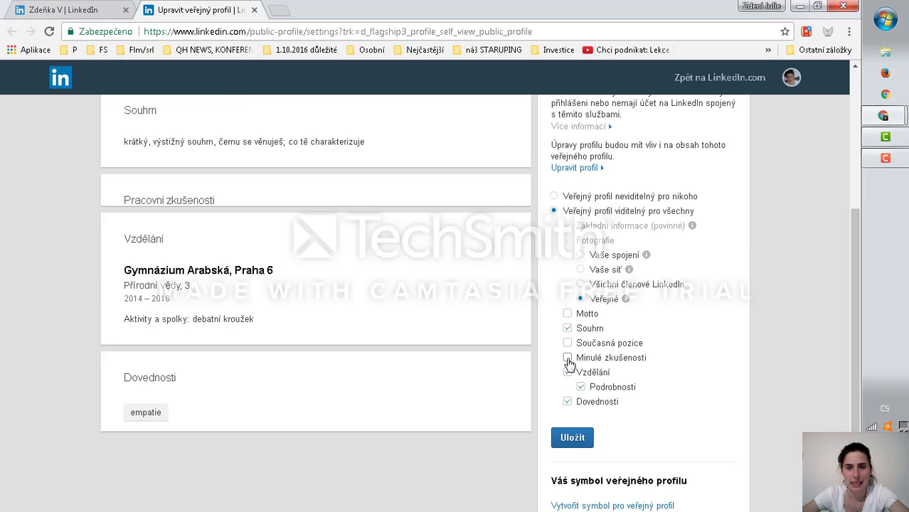
pyautogui.click(568, 358)
pyautogui.click(568, 343)
pyautogui.click(567, 314)
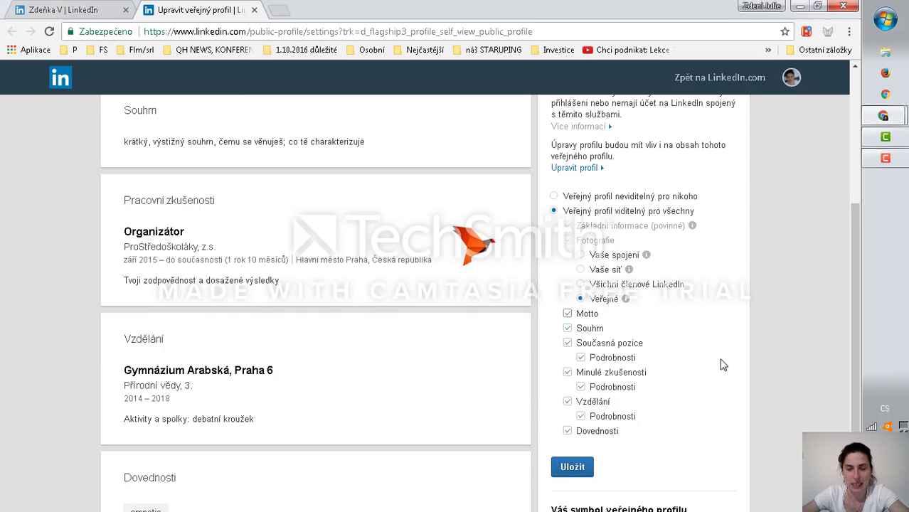
# Step: Review the public profile preview and its visibility options, including who can see the photo
pyautogui.scroll(2, 718, 346)
pyautogui.scroll(1, 718, 346)
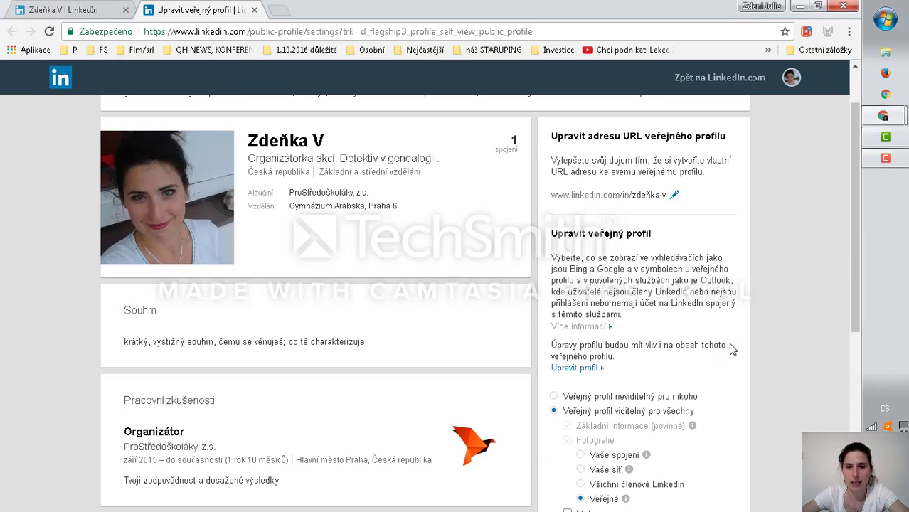
pyautogui.scroll(-2, 727, 346)
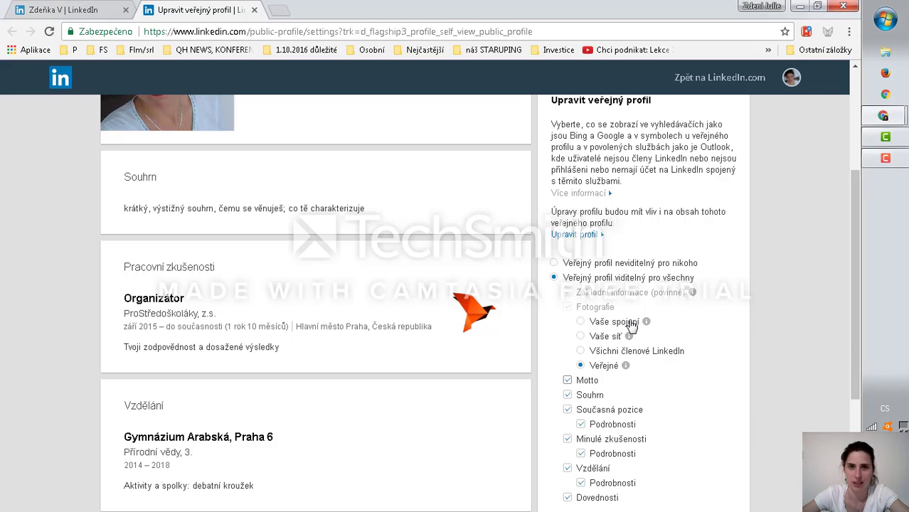
pyautogui.moveTo(631, 337)
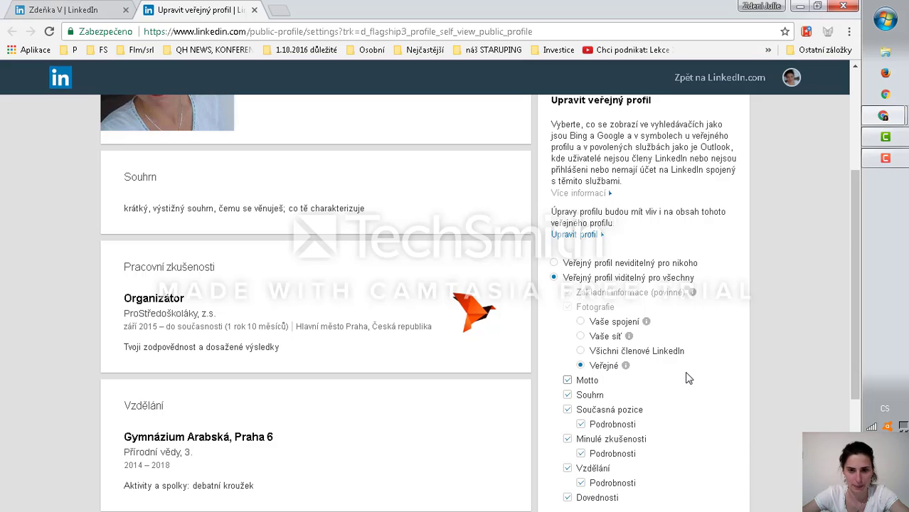
pyautogui.scroll(3, 689, 378)
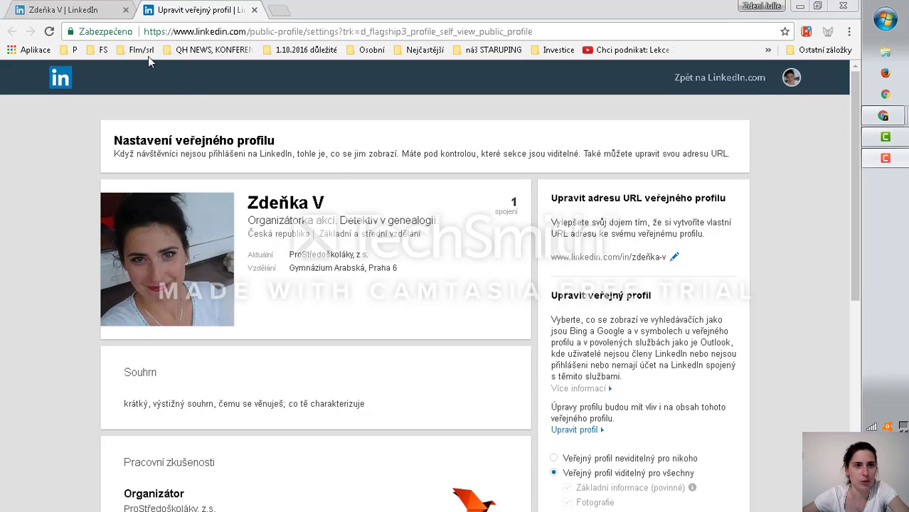
# Step: Return to the contact details (Kontaktní údaje) form and set the phone type to Mobil
pyautogui.click(86, 7)
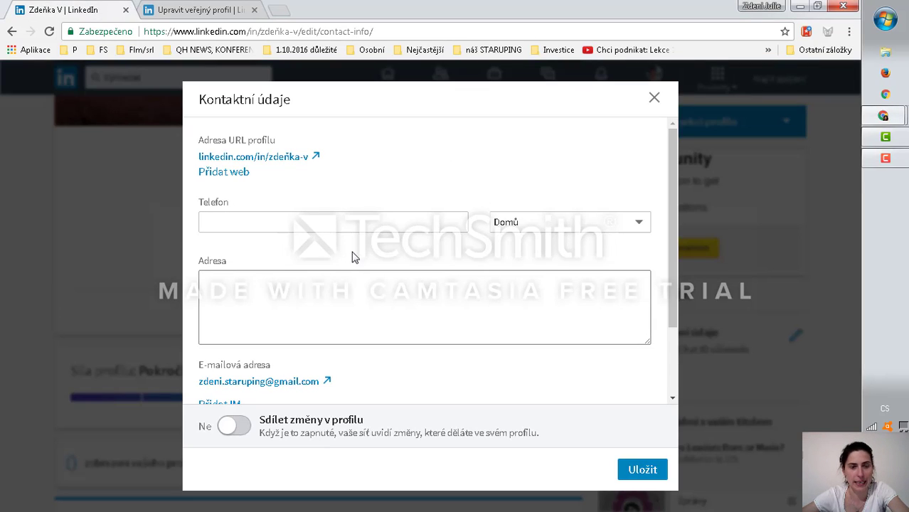
pyautogui.click(362, 224)
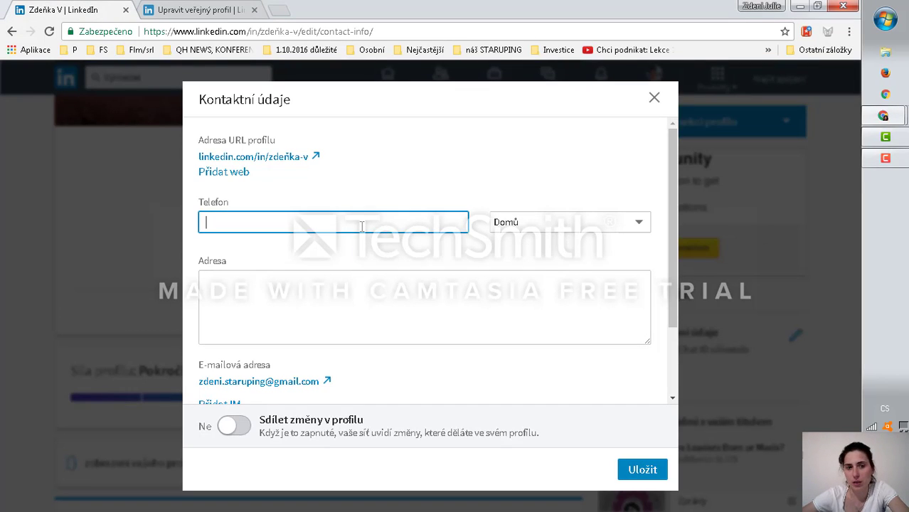
pyautogui.click(498, 223)
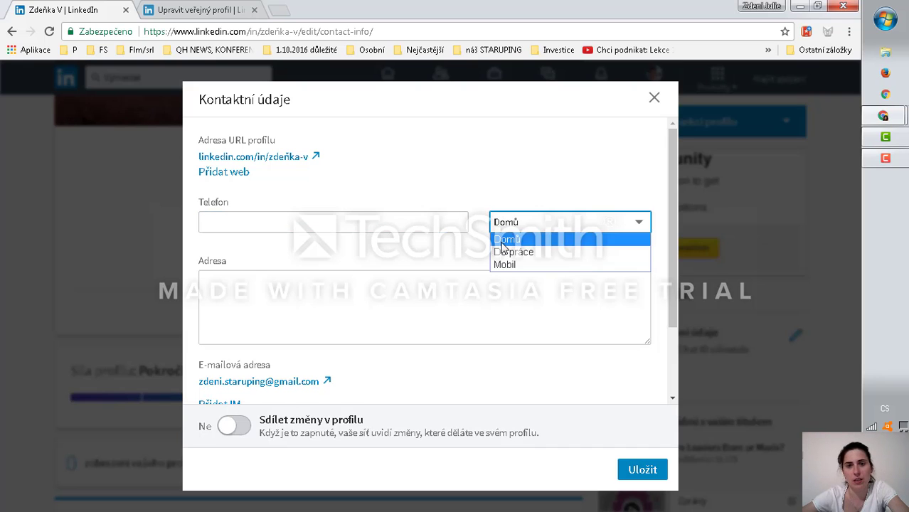
pyautogui.click(503, 265)
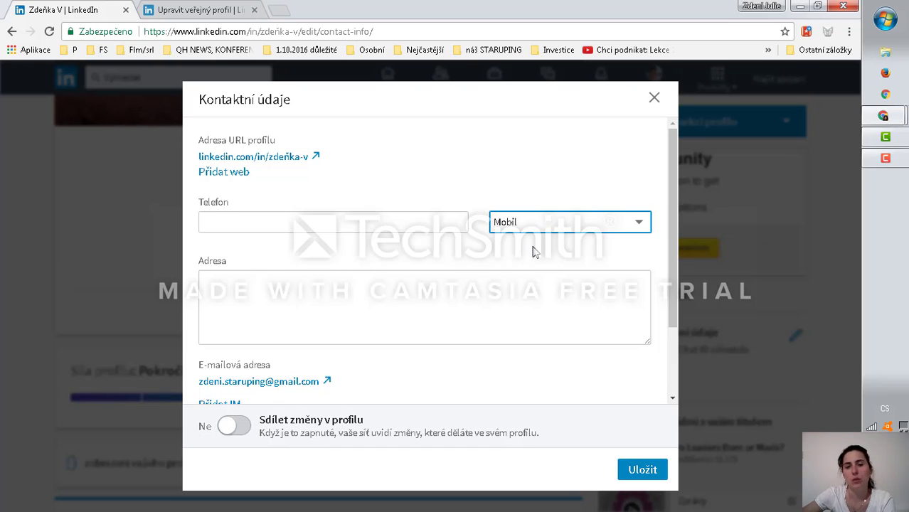
# Step: Check the address field and the birth date visibility options without changing them, and save the contact details
pyautogui.click(530, 296)
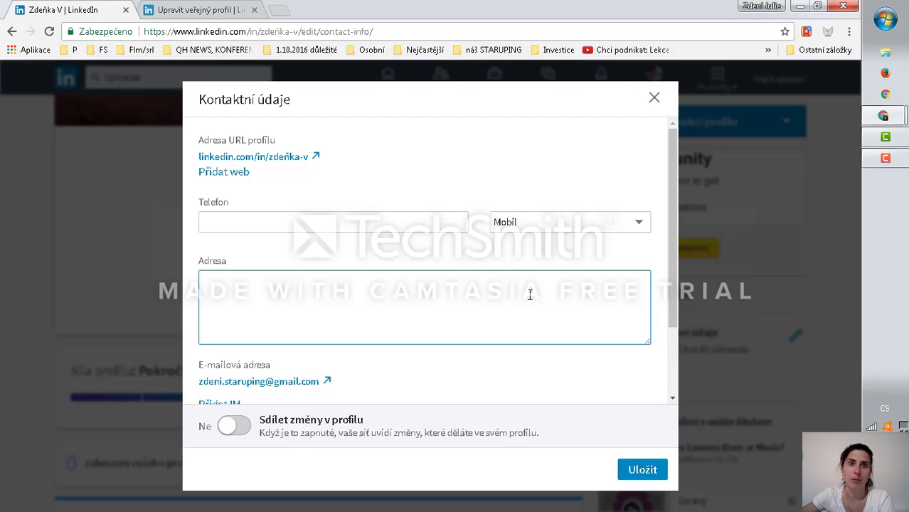
pyautogui.scroll(-1, 530, 297)
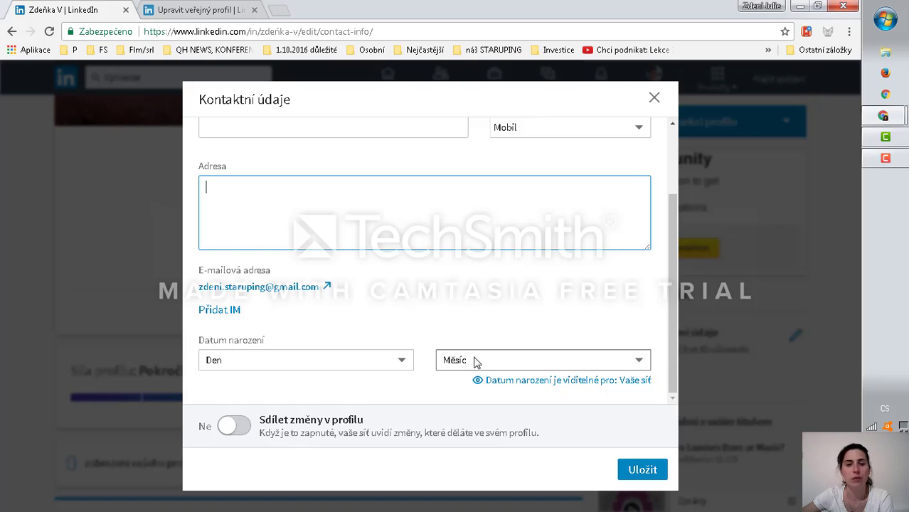
pyautogui.click(520, 381)
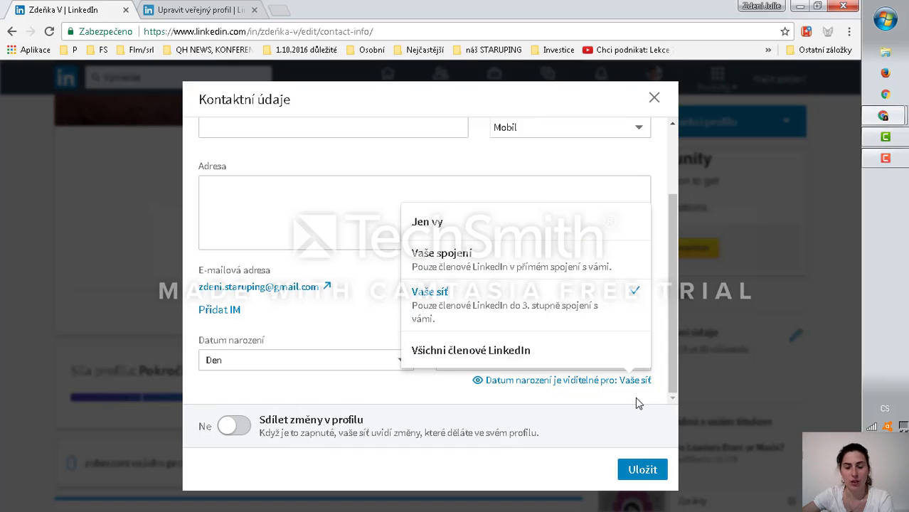
pyautogui.click(635, 397)
pyautogui.scroll(3, 635, 397)
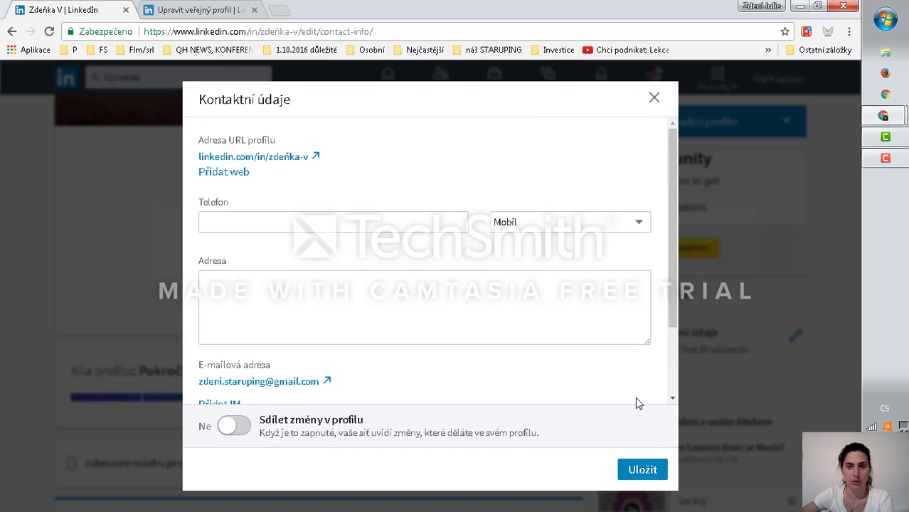
pyautogui.click(640, 473)
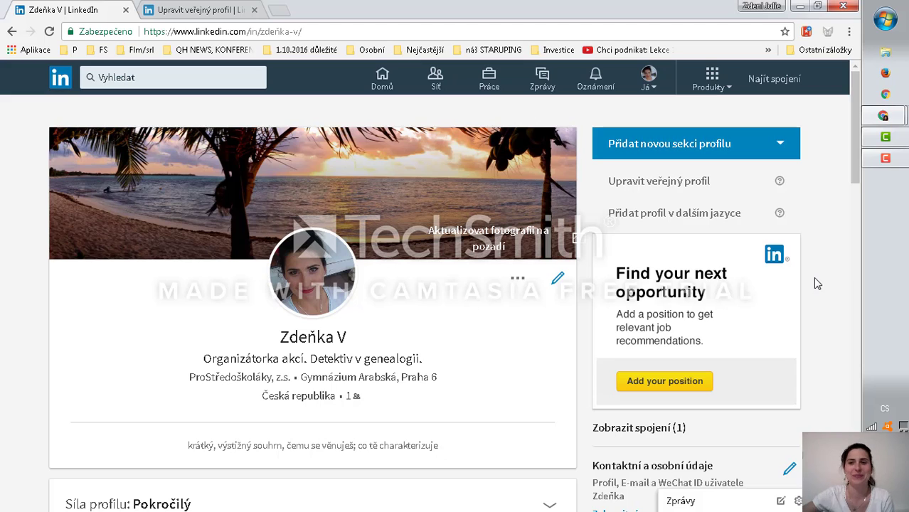
pyautogui.click(885, 158)
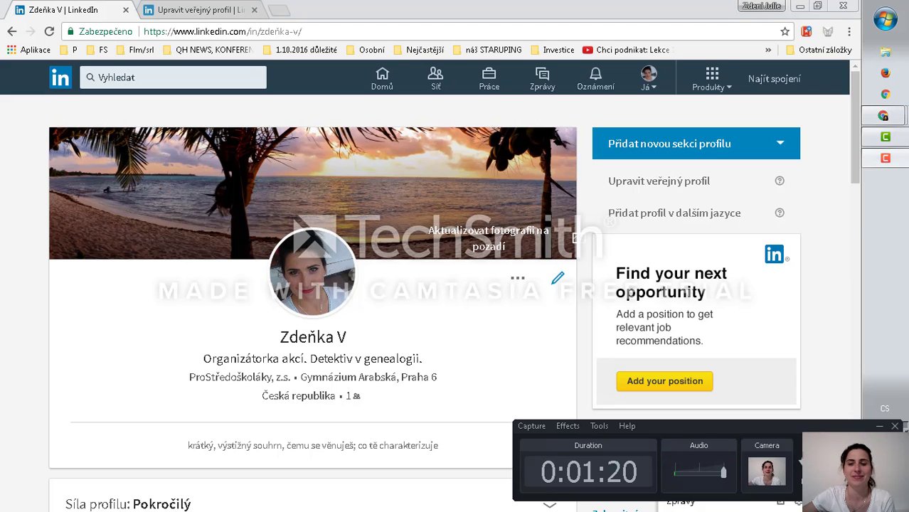